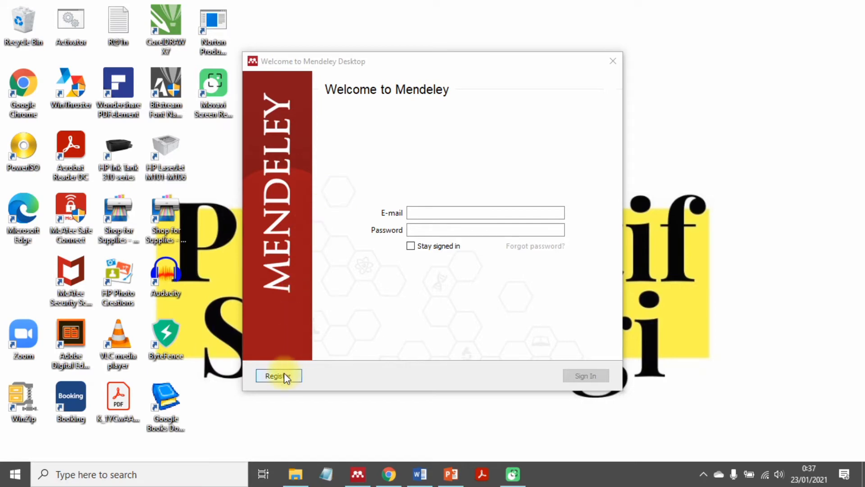
- Start registering a new account from the Mendeley Desktop welcome window and submit the registrant's e-mail address on the Elsevier page
{"action": "left_click", "coordinate": [301, 318]}
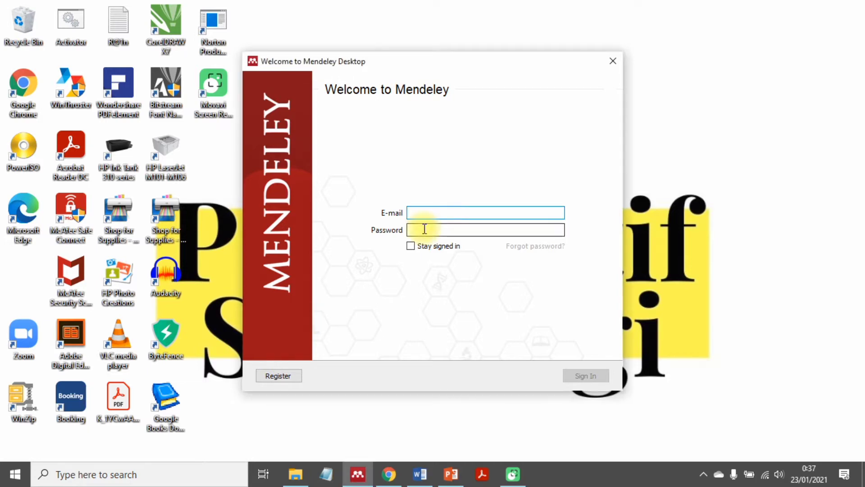
{"action": "left_click", "coordinate": [291, 376]}
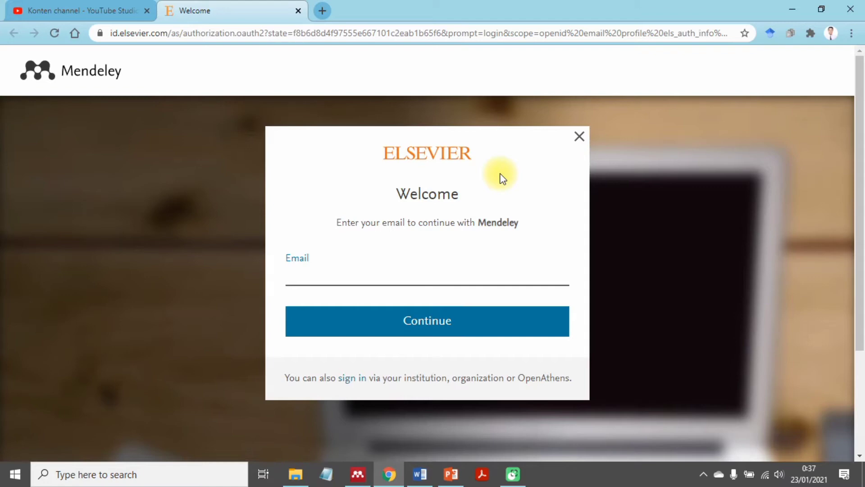
{"action": "left_click", "coordinate": [301, 272]}
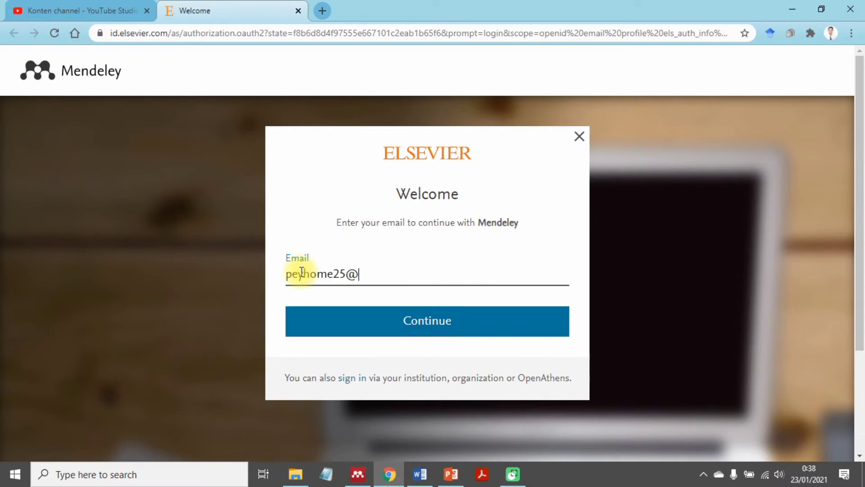
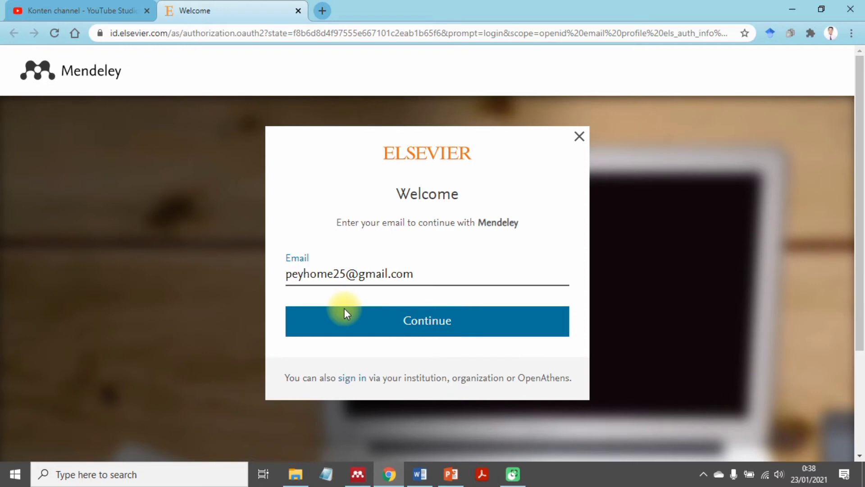
{"action": "left_click", "coordinate": [395, 333]}
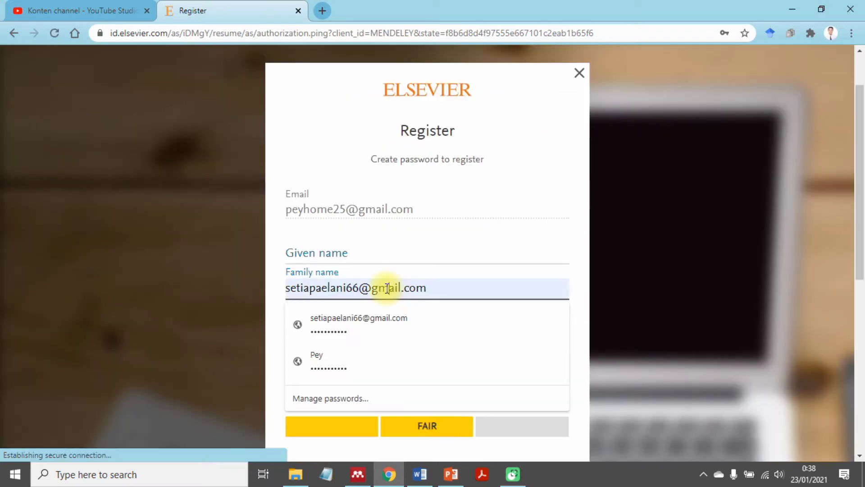
- Fill in the registrant's given name and family name, replacing the autofilled e-mail in the family name field
{"action": "triple_click", "coordinate": [387, 288]}
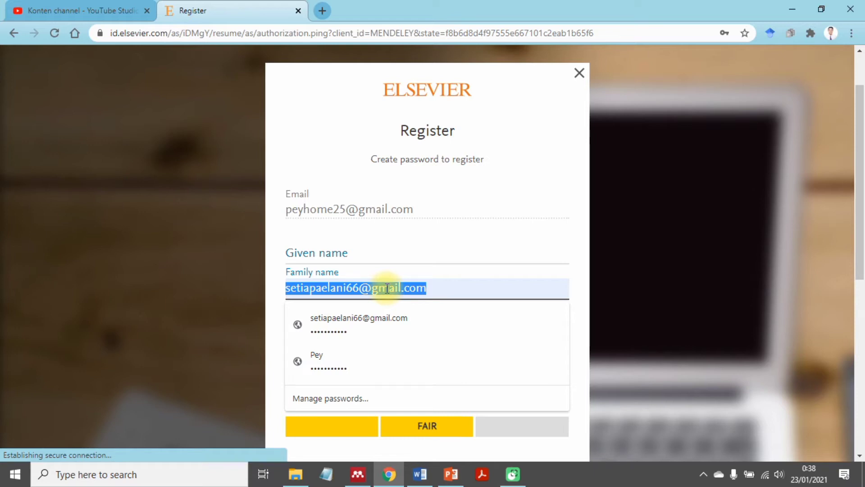
{"action": "left_click", "coordinate": [300, 249]}
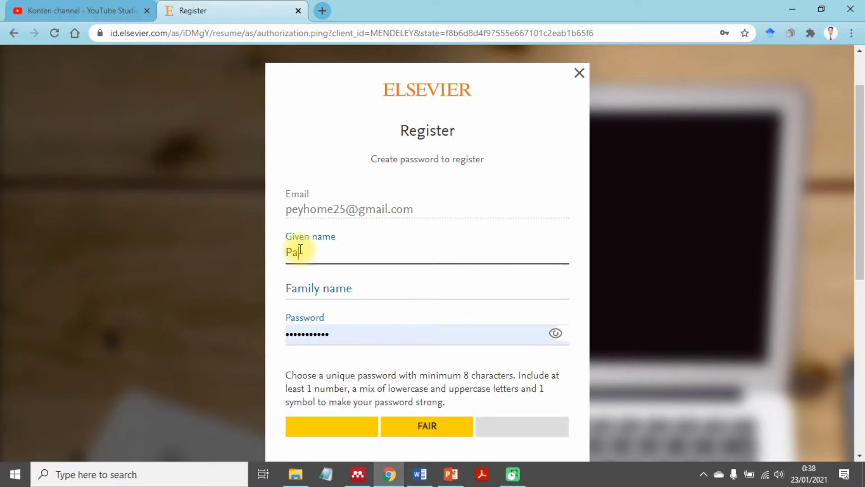
{"action": "left_click", "coordinate": [317, 287]}
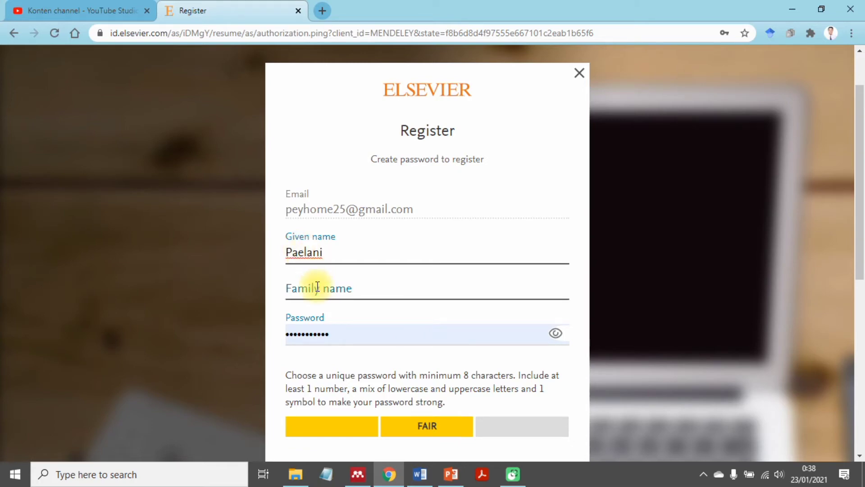
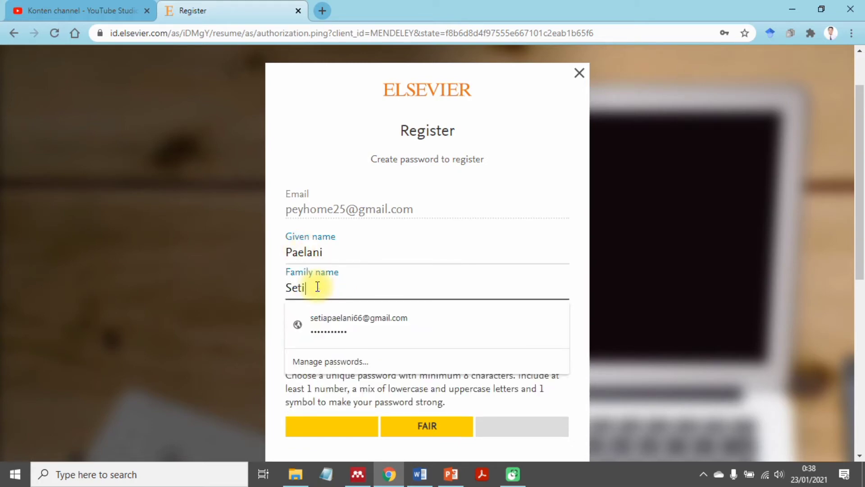
- Replace the autofilled password with a new account password in the registration form
{"action": "left_click", "coordinate": [320, 334]}
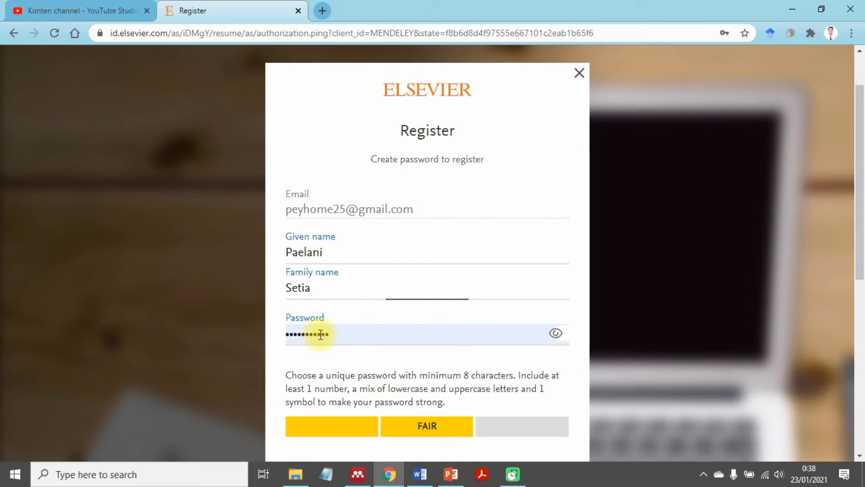
{"action": "left_click", "coordinate": [320, 334]}
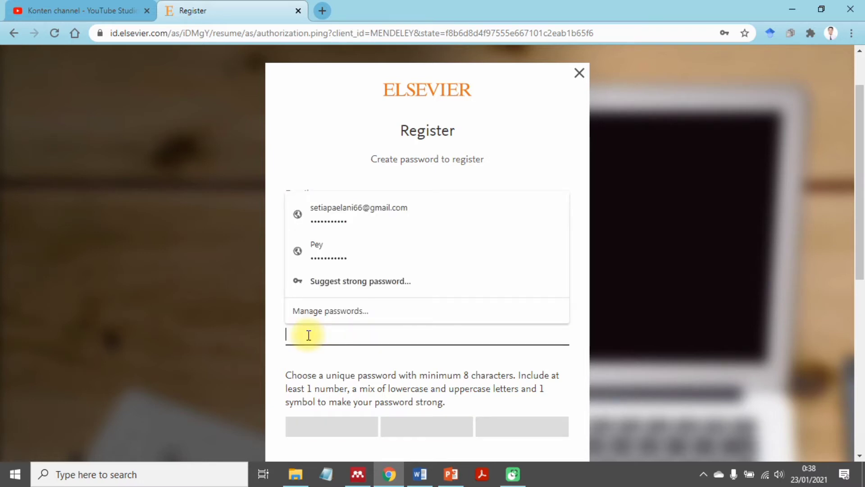
{"action": "type", "text": "•••••"}
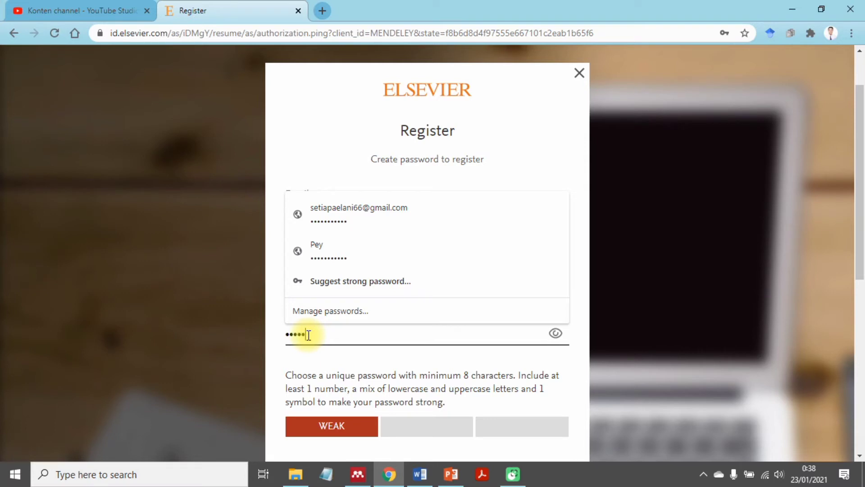
{"action": "key", "text": "BackSpace"}
{"action": "key", "text": "BackSpace"}
{"action": "key", "text": "BackSpace"}
{"action": "key", "text": "BackSpace"}
{"action": "key", "text": "BackSpace"}
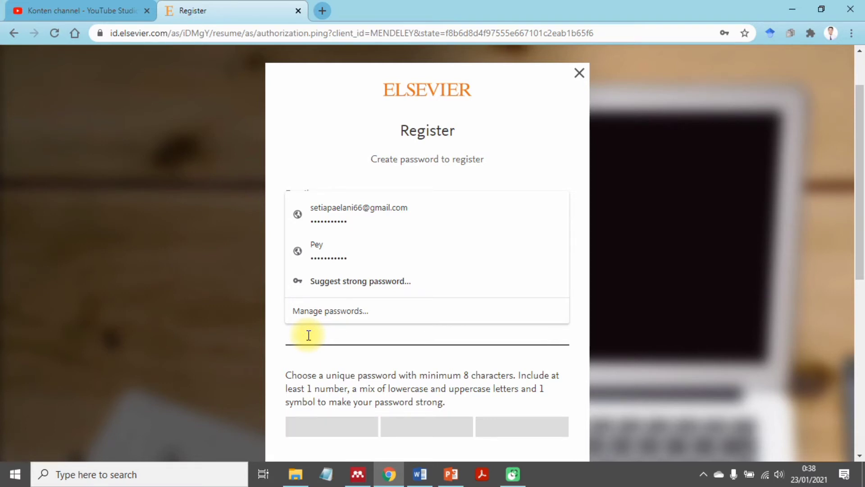
{"action": "type", "text": "•••••••"}
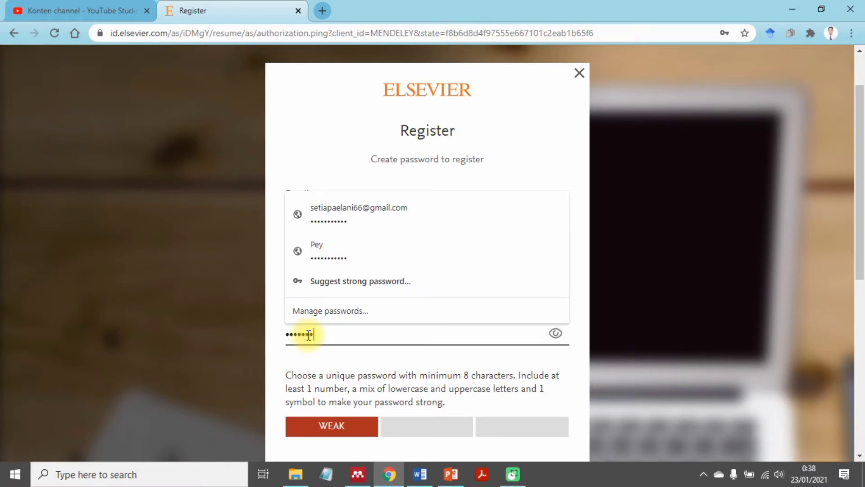
{"action": "type", "text": "•"}
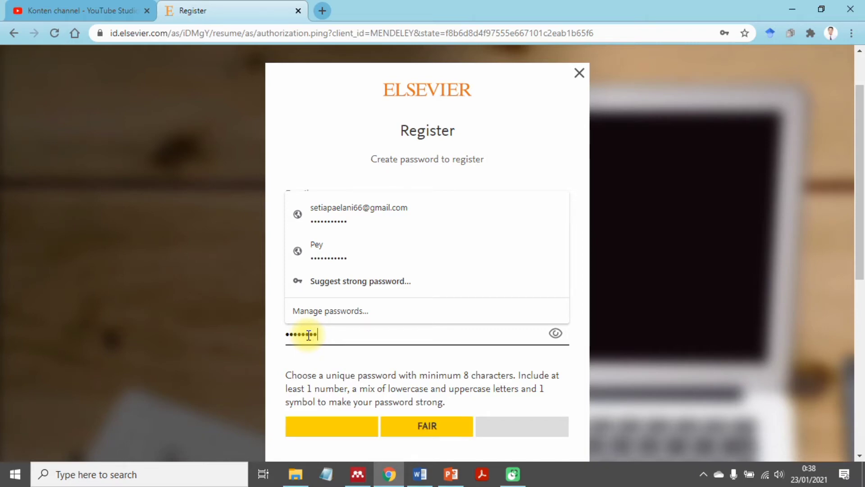
{"action": "key", "text": "BackSpace"}
{"action": "key", "text": "BackSpace"}
{"action": "key", "text": "BackSpace"}
{"action": "key", "text": "BackSpace"}
{"action": "key", "text": "BackSpace"}
{"action": "key", "text": "BackSpace"}
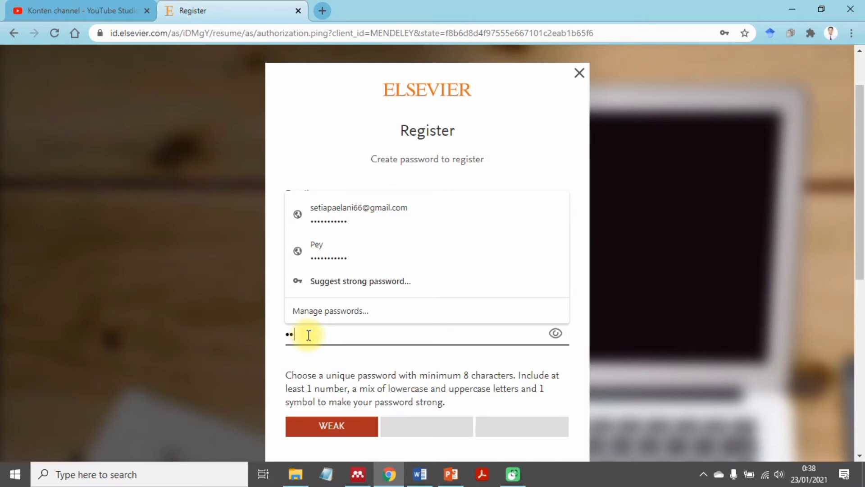
{"action": "type", "text": "••••••••"}
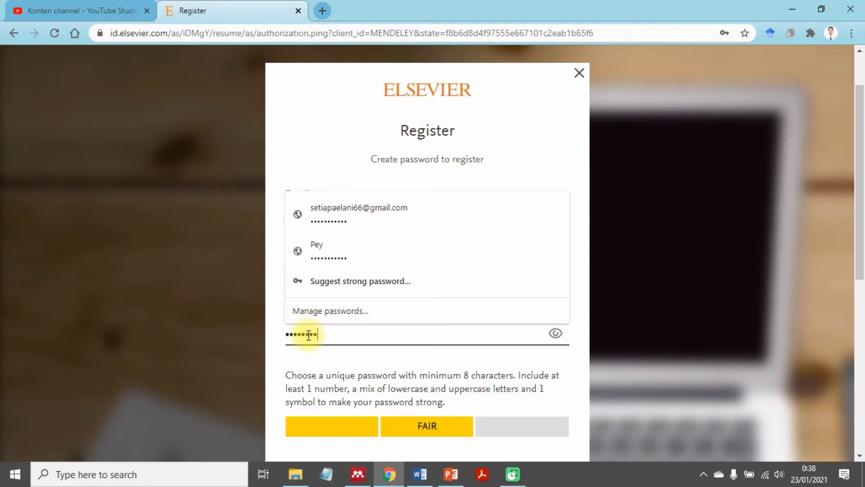
{"action": "type", "text": "•••"}
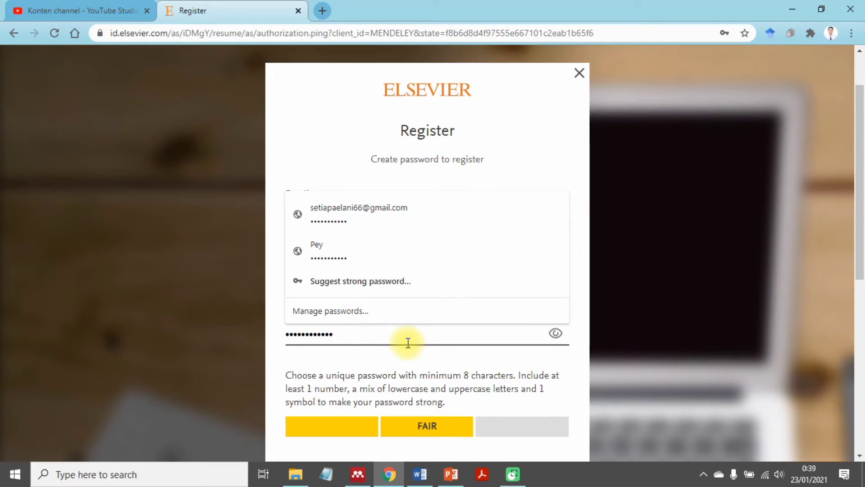
- Submit the completed registration form and save the new account's login in the browser
{"action": "scroll", "coordinate": [451, 391], "scroll_direction": "down", "scroll_amount": 3}
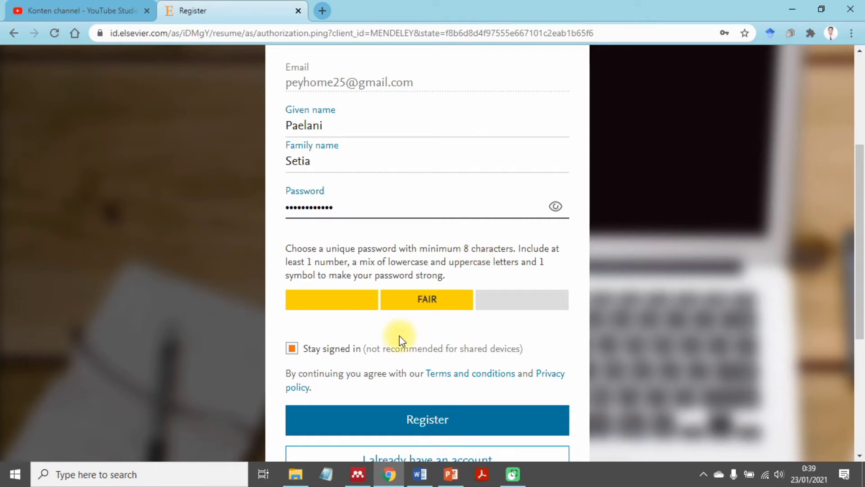
{"action": "scroll", "coordinate": [399, 336], "scroll_direction": "down", "scroll_amount": 2}
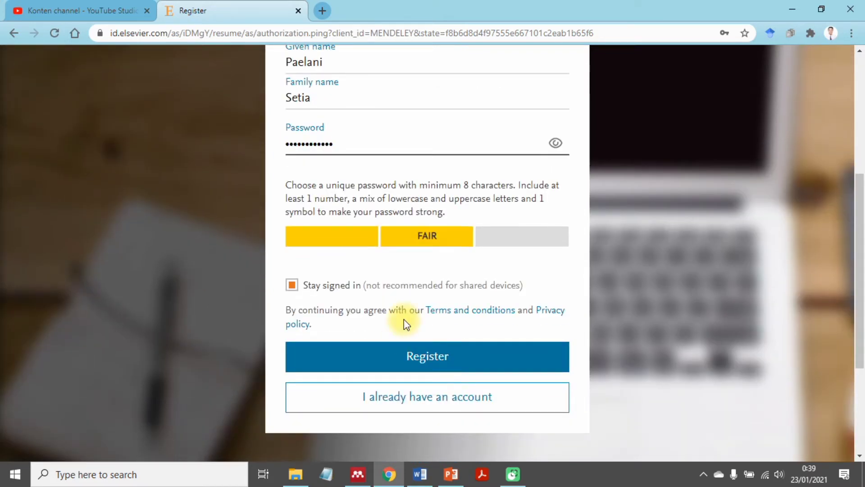
{"action": "scroll", "coordinate": [405, 328], "scroll_direction": "up", "scroll_amount": 5}
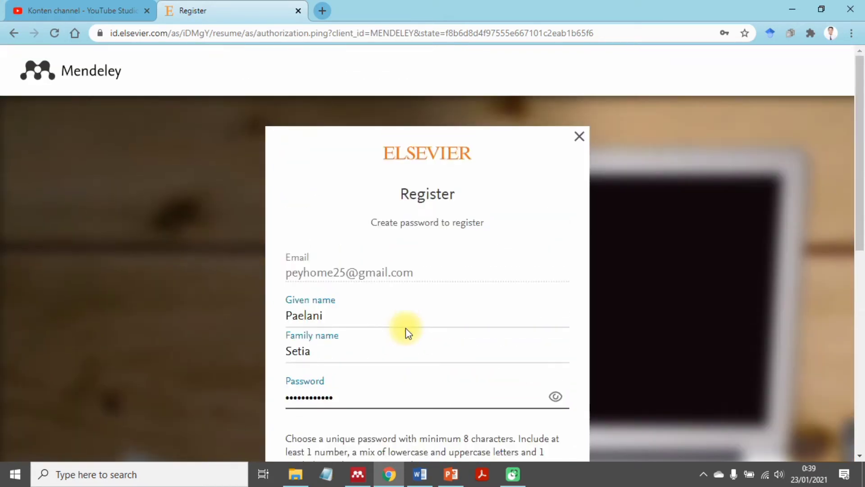
{"action": "scroll", "coordinate": [387, 283], "scroll_direction": "down", "scroll_amount": 5}
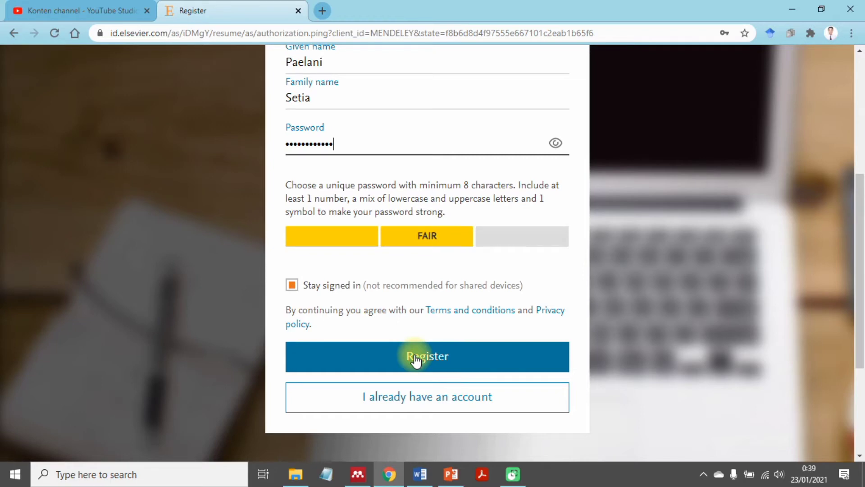
{"action": "left_click", "coordinate": [415, 359]}
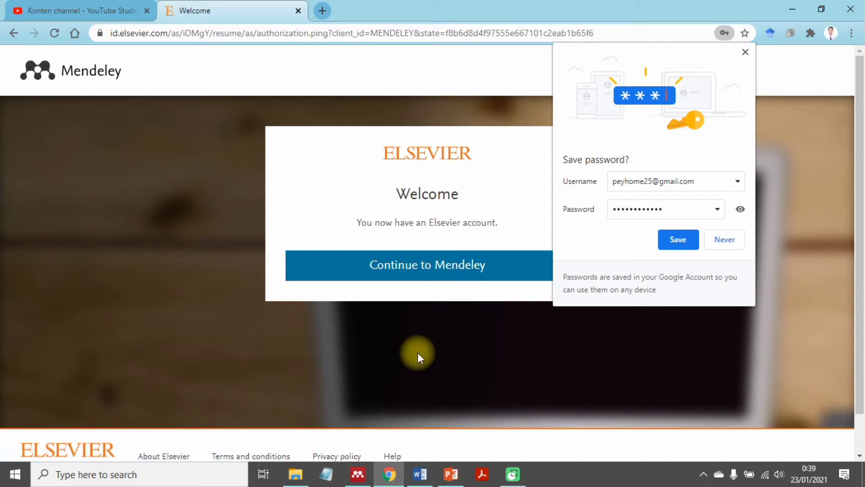
{"action": "left_click", "coordinate": [676, 238]}
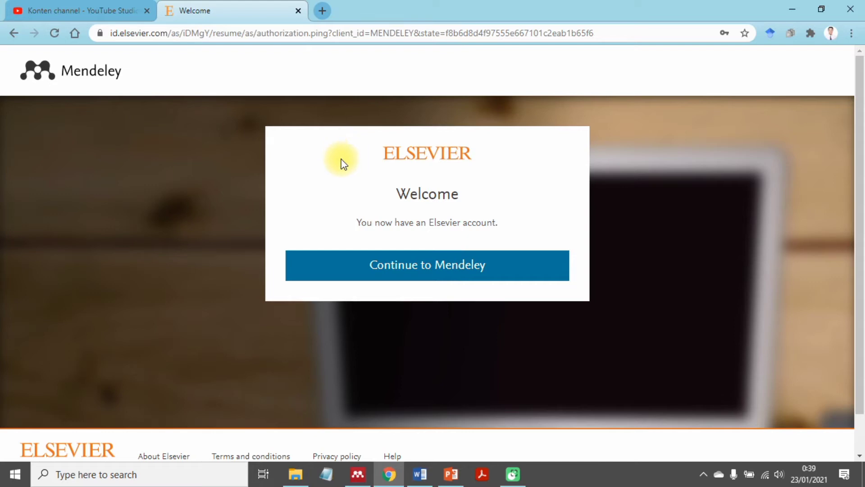
- Continue to Mendeley and complete the onboarding profile with current role Student > Master and field of study Social Sciences
{"action": "left_click", "coordinate": [403, 276]}
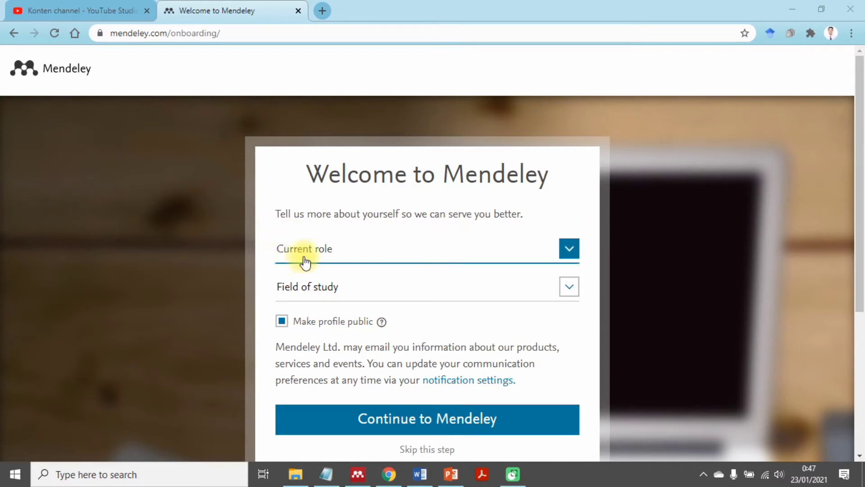
{"action": "left_click", "coordinate": [570, 253]}
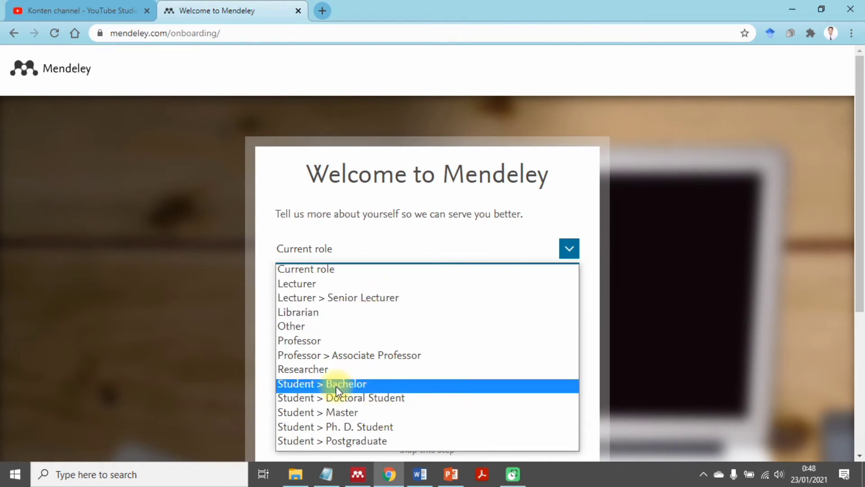
{"action": "left_click", "coordinate": [356, 412]}
{"action": "left_click", "coordinate": [569, 287]}
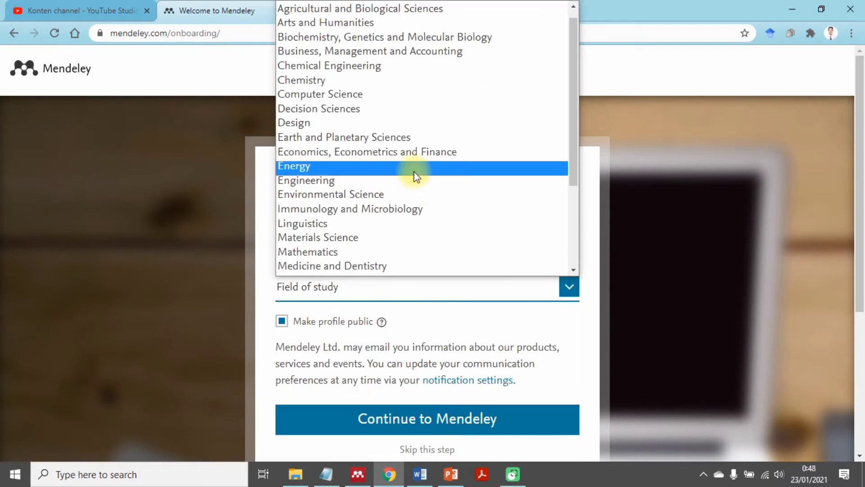
{"action": "scroll", "coordinate": [383, 148], "scroll_direction": "down", "scroll_amount": 3}
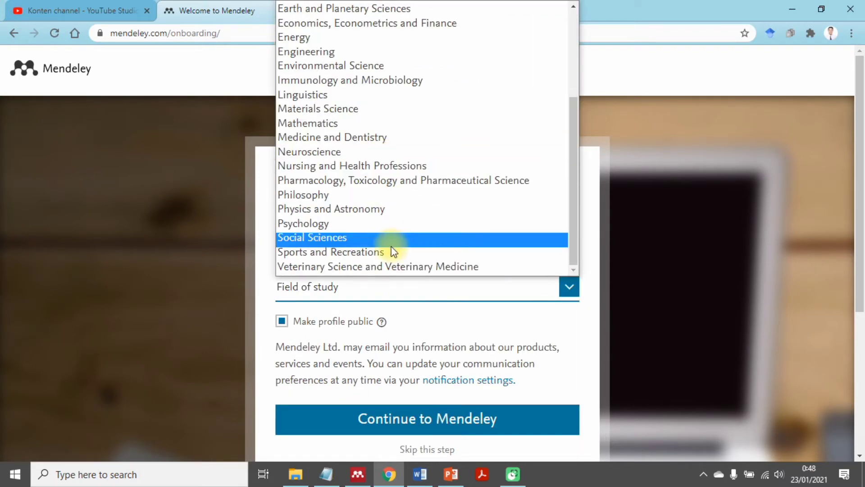
{"action": "scroll", "coordinate": [374, 181], "scroll_direction": "up", "scroll_amount": 3}
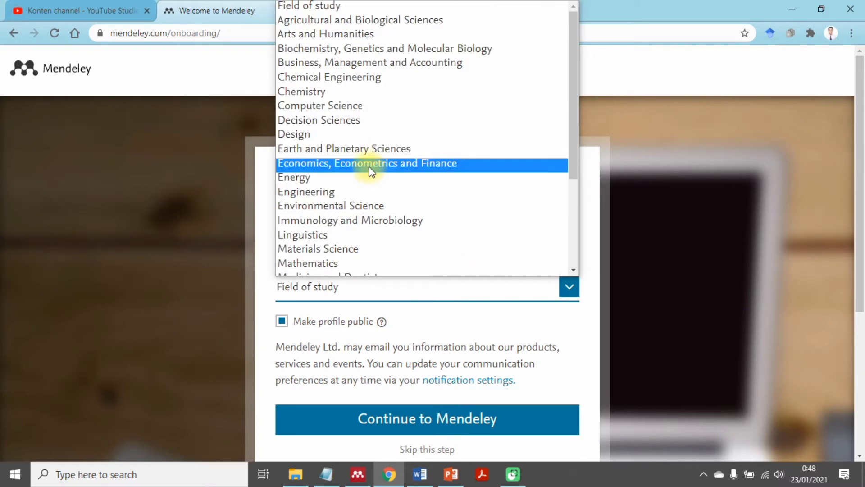
{"action": "scroll", "coordinate": [363, 153], "scroll_direction": "down", "scroll_amount": 3}
{"action": "left_click", "coordinate": [360, 239]}
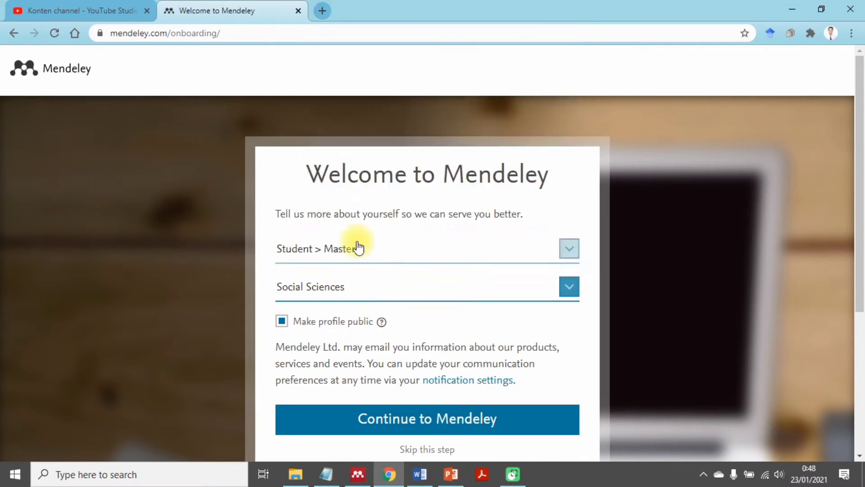
{"action": "scroll", "coordinate": [388, 239], "scroll_direction": "down", "scroll_amount": 4}
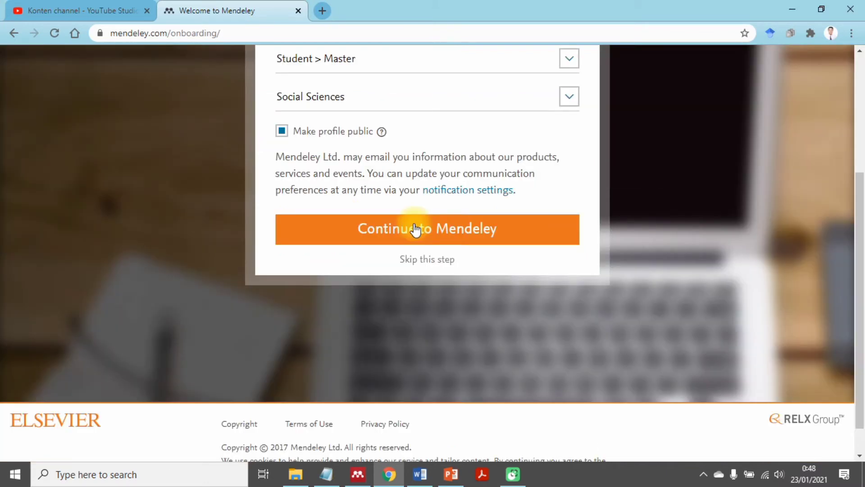
{"action": "left_click", "coordinate": [415, 230]}
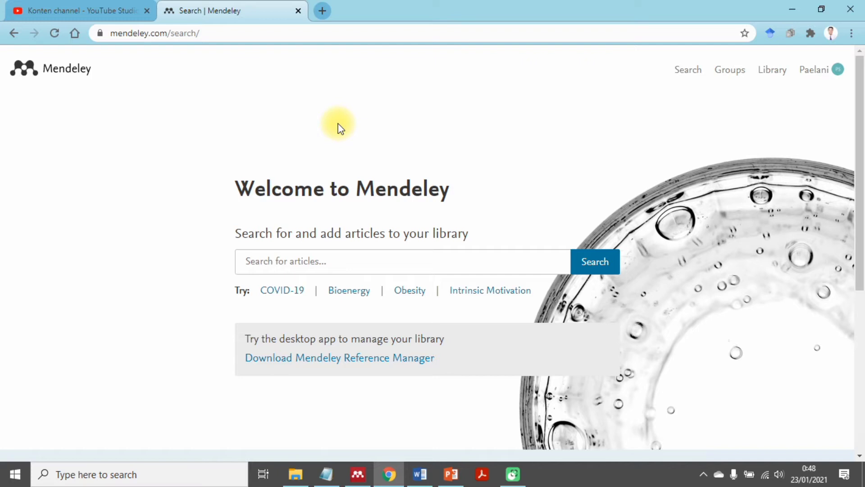
- Search the suggested topic COVID-19 and add the article "The epidemiology and pathogenesis of coronavirus disease (COVID-19) outbreak" to the library
{"action": "left_click", "coordinate": [274, 294]}
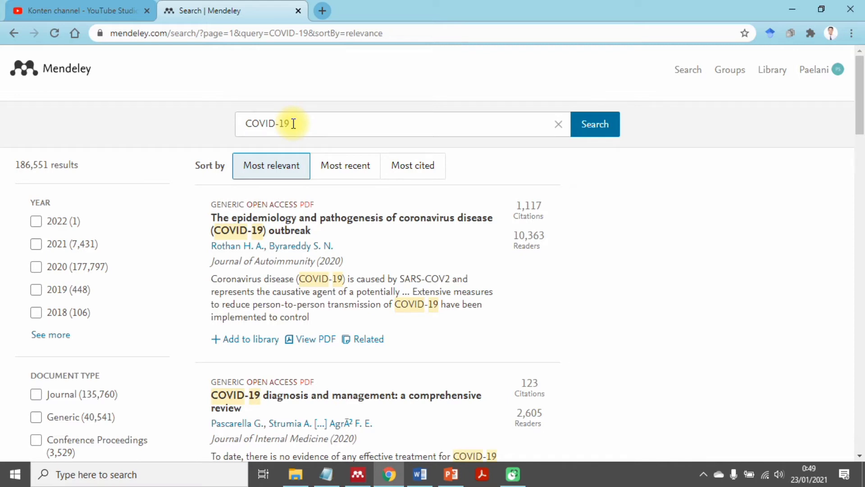
{"action": "scroll", "coordinate": [297, 277], "scroll_direction": "down", "scroll_amount": 1}
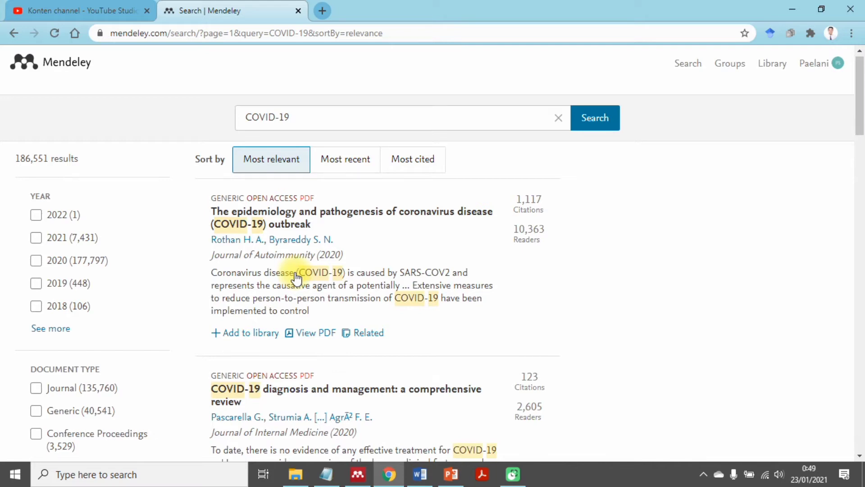
{"action": "left_click", "coordinate": [246, 336]}
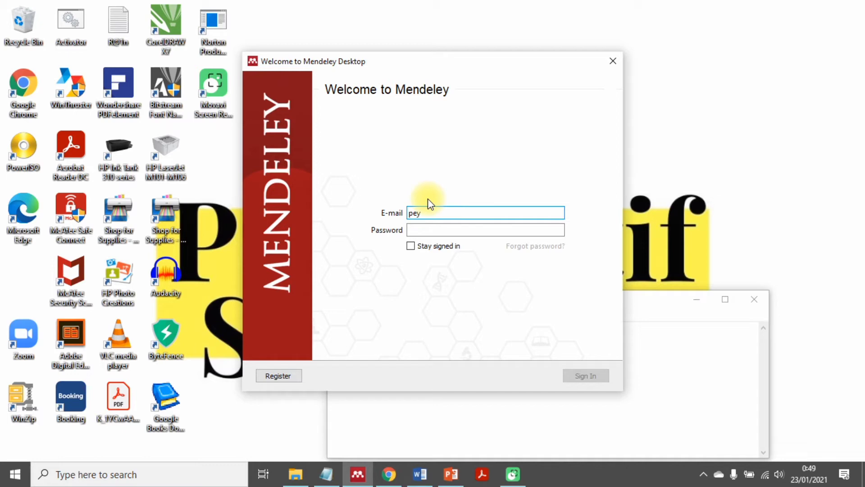
- Sign in to Mendeley Desktop with the account e-mail and password, enable Stay signed in, and minimize the Notepad window
{"action": "left_click", "coordinate": [423, 231]}
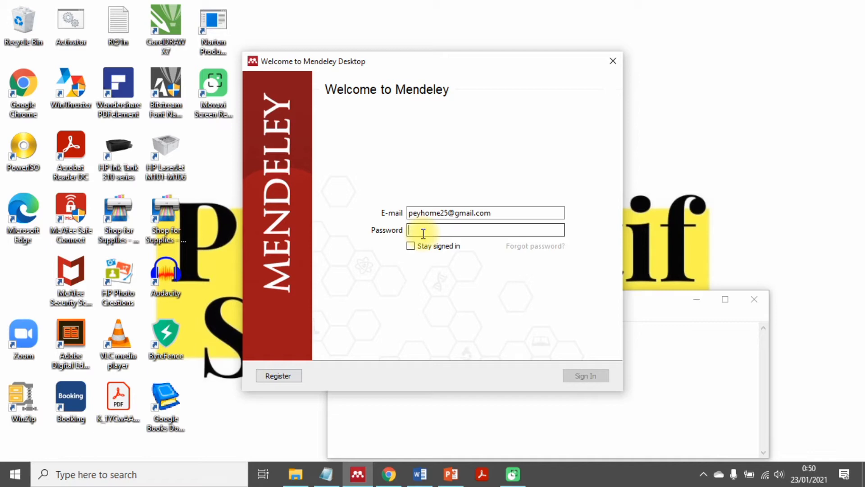
{"action": "type", "text": "**"}
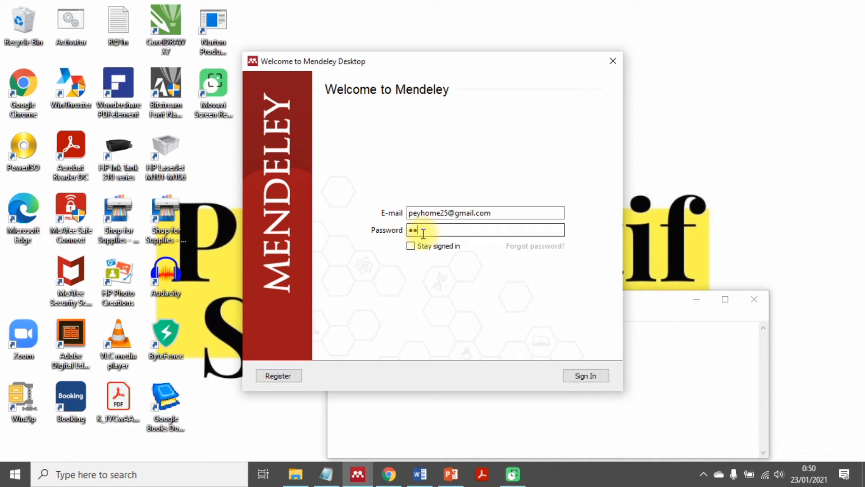
{"action": "key", "text": "BackSpace"}
{"action": "type", "text": "*"}
{"action": "type", "text": "**********"}
{"action": "left_click", "coordinate": [411, 246]}
{"action": "left_click", "coordinate": [583, 376]}
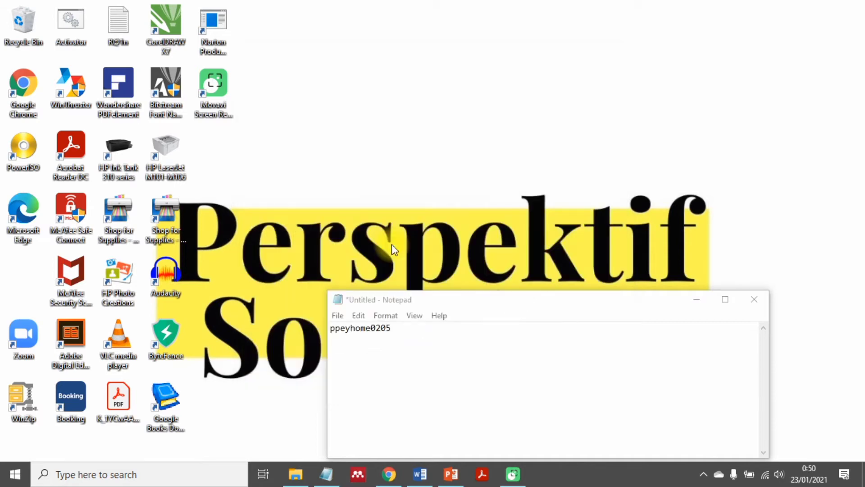
{"action": "left_click", "coordinate": [696, 300]}
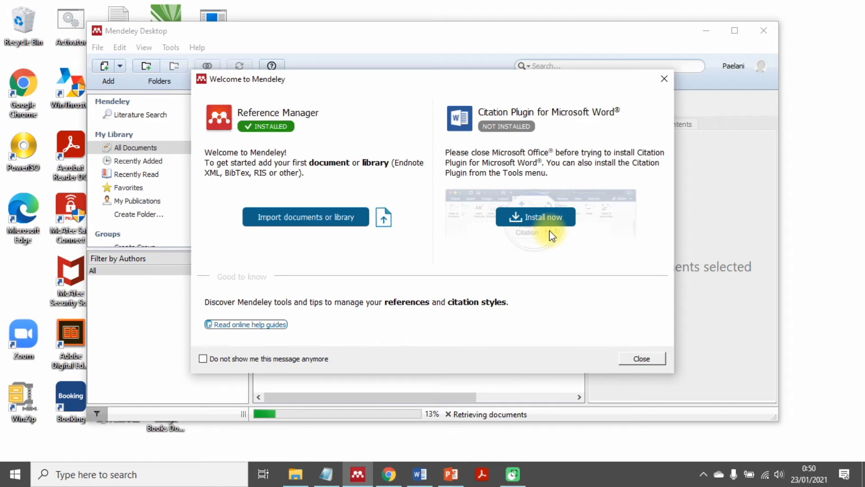
- Start installing the Citation Plugin for Microsoft Word from the welcome window, and go through the introductory tour until it closes
{"action": "left_click", "coordinate": [550, 223]}
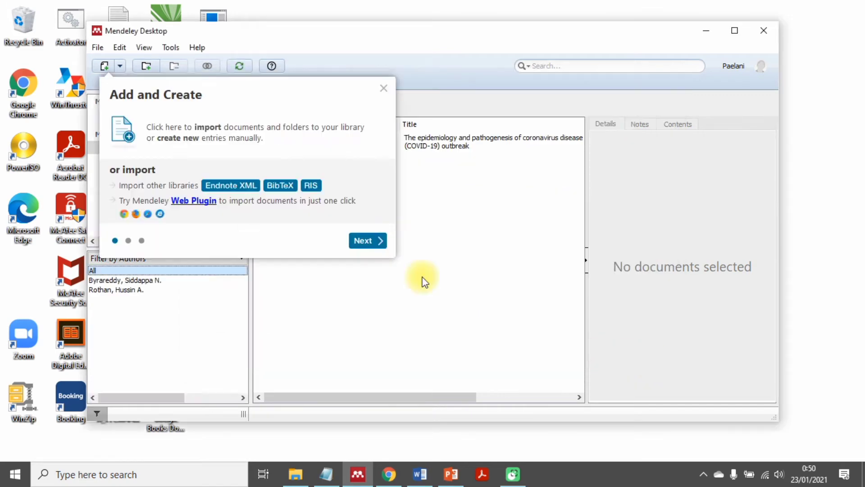
{"action": "left_click", "coordinate": [368, 241]}
{"action": "left_click", "coordinate": [473, 356]}
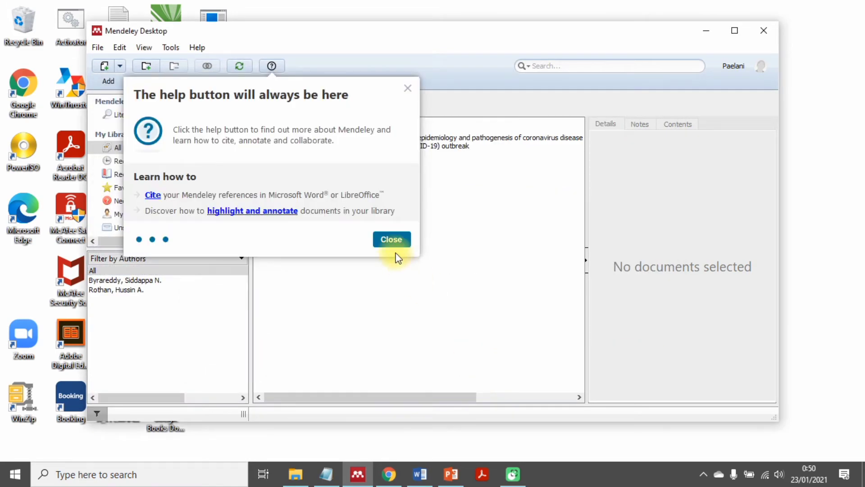
{"action": "left_click", "coordinate": [391, 239]}
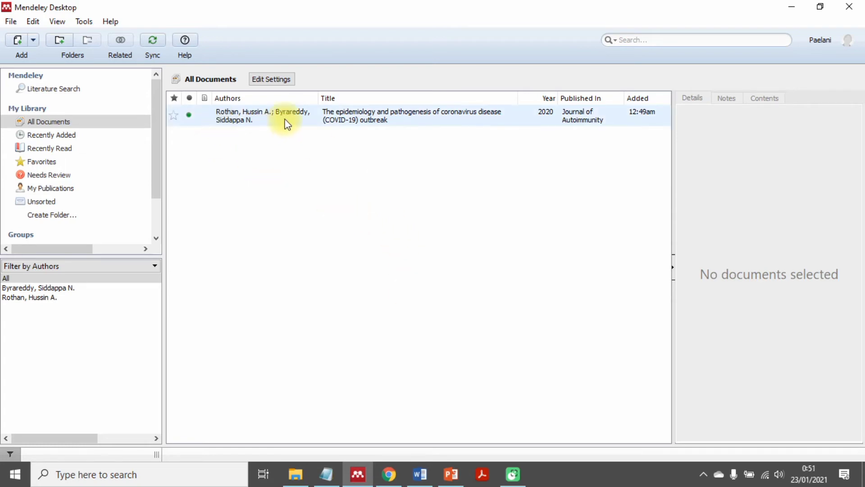
- Examine the details of the COVID-19 outbreak article and the available options for adding documents to the library
{"action": "left_click", "coordinate": [300, 123]}
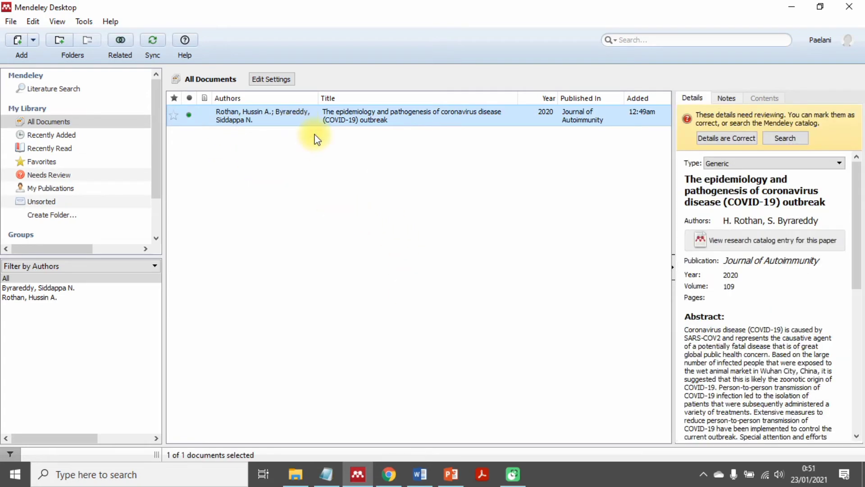
{"action": "left_click", "coordinate": [322, 177]}
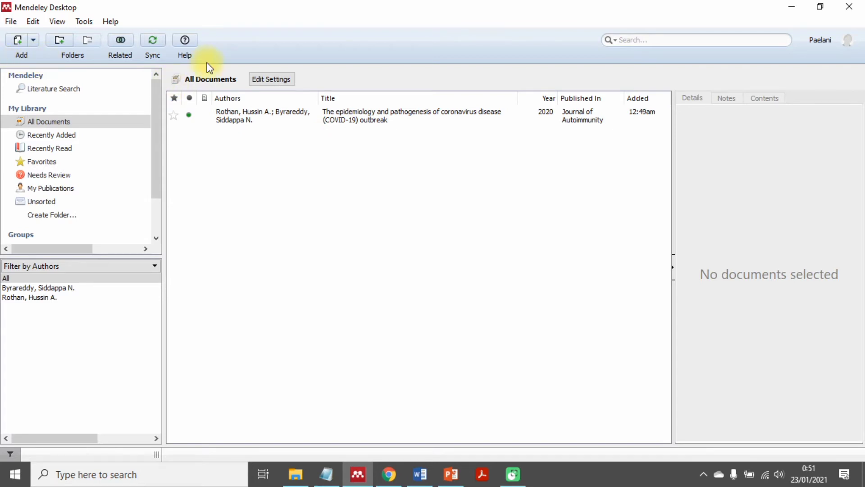
{"action": "left_click", "coordinate": [34, 40]}
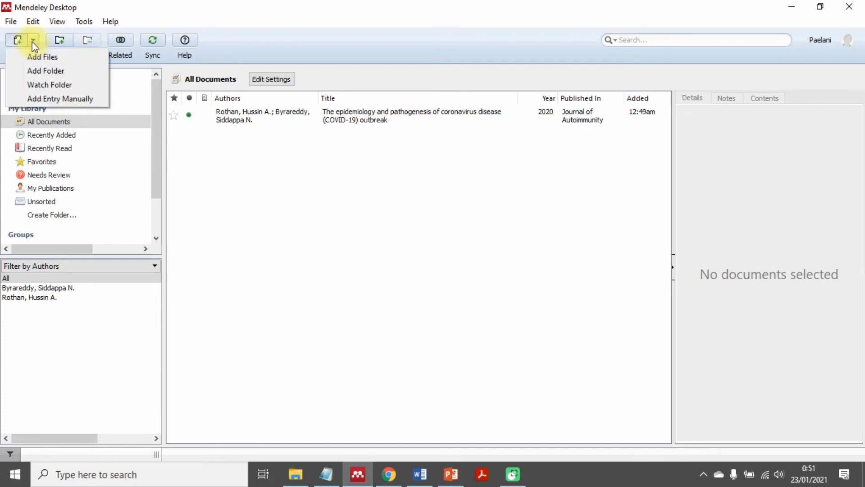
{"action": "left_click", "coordinate": [34, 46]}
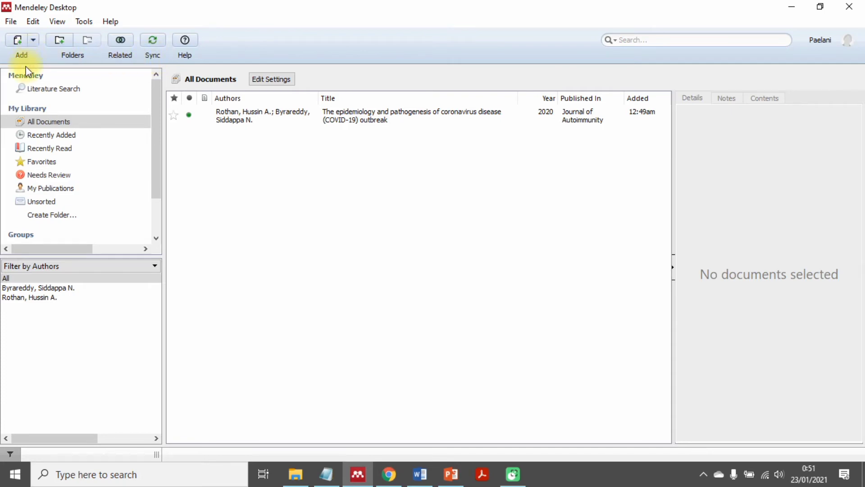
- Create a new folder named JURNAL under My Library
{"action": "mouse_move", "coordinate": [155, 129]}
{"action": "left_mouse_down"}
{"action": "mouse_move", "coordinate": [158, 170]}
{"action": "mouse_move", "coordinate": [155, 134]}
{"action": "mouse_move", "coordinate": [163, 162]}
{"action": "mouse_move", "coordinate": [164, 134]}
{"action": "left_mouse_up"}
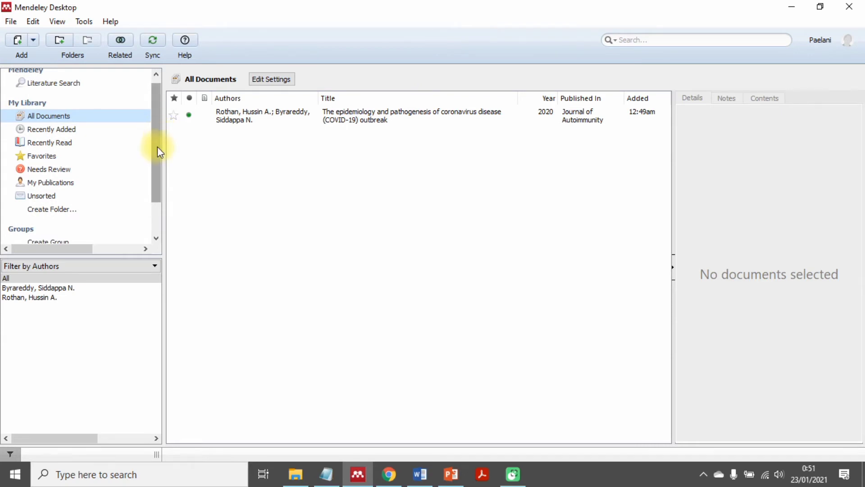
{"action": "left_click_drag", "start_coordinate": [157, 147], "coordinate": [162, 168]}
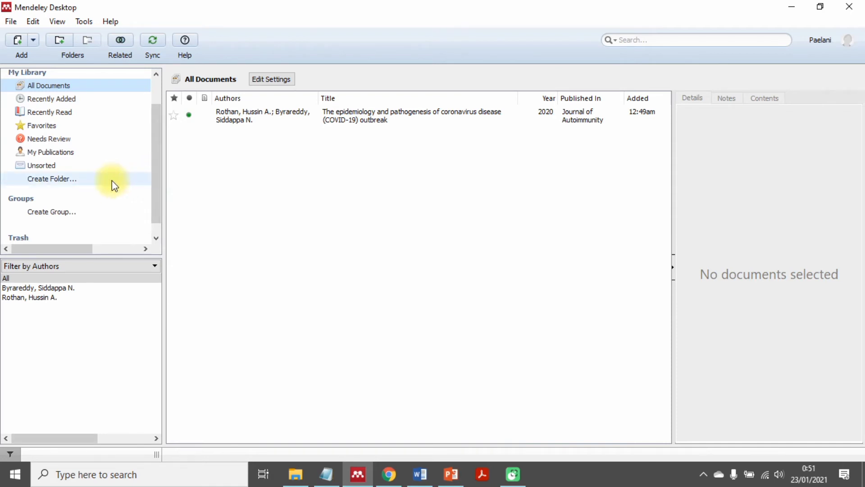
{"action": "left_click_drag", "start_coordinate": [157, 162], "coordinate": [156, 170]}
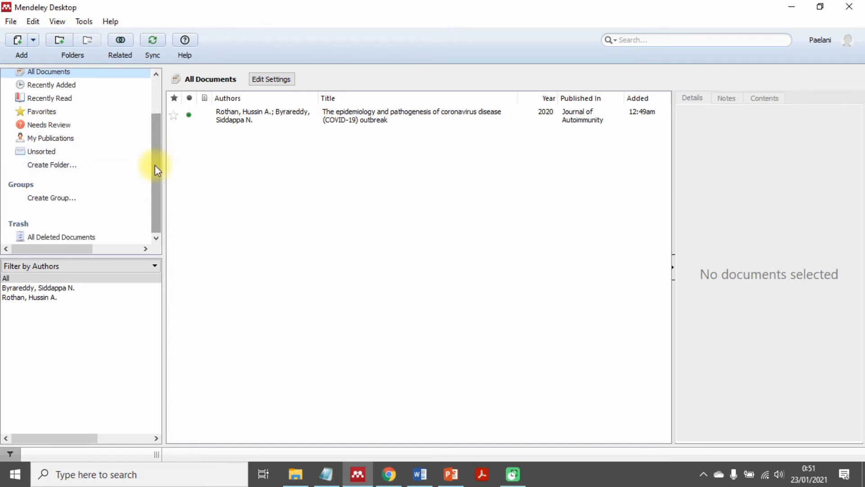
{"action": "left_click", "coordinate": [64, 166]}
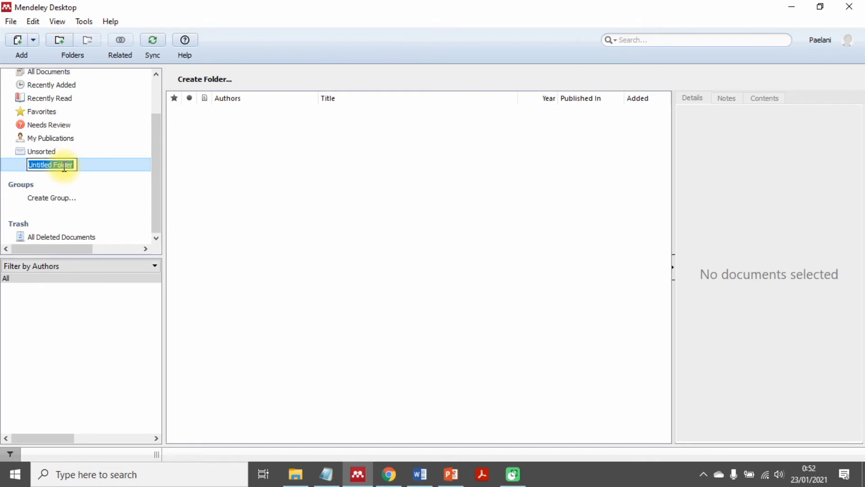
{"action": "type", "text": "JURNAL"}
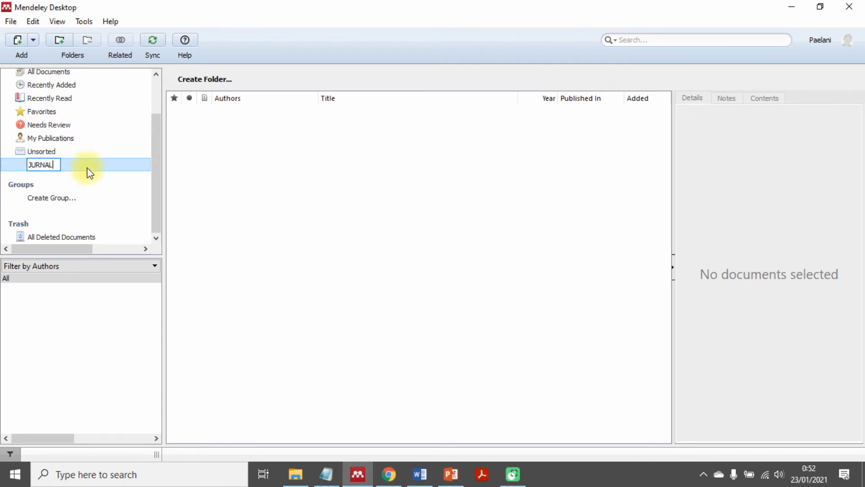
{"action": "key", "text": "Return"}
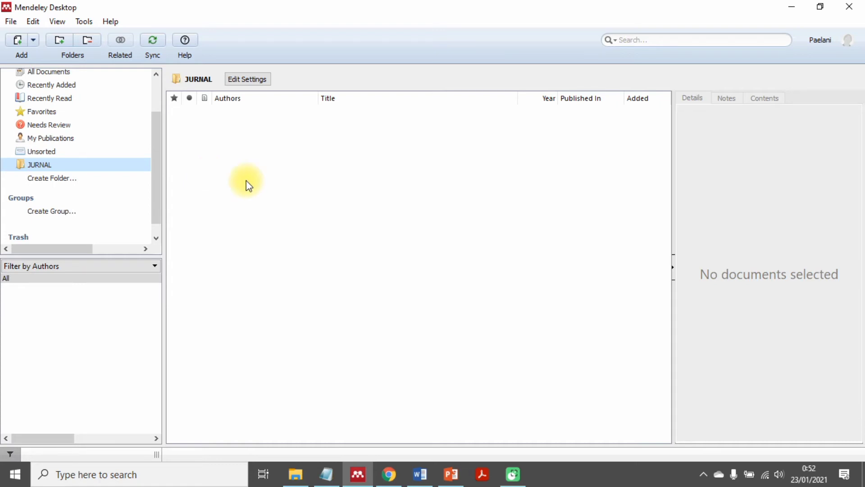
- Add the PDF "Faktor Psikologis dan Sosiologis Kemunculan Aliran Sesat" from a subfolder of Videos to the JURNAL folder
{"action": "left_click", "coordinate": [35, 42]}
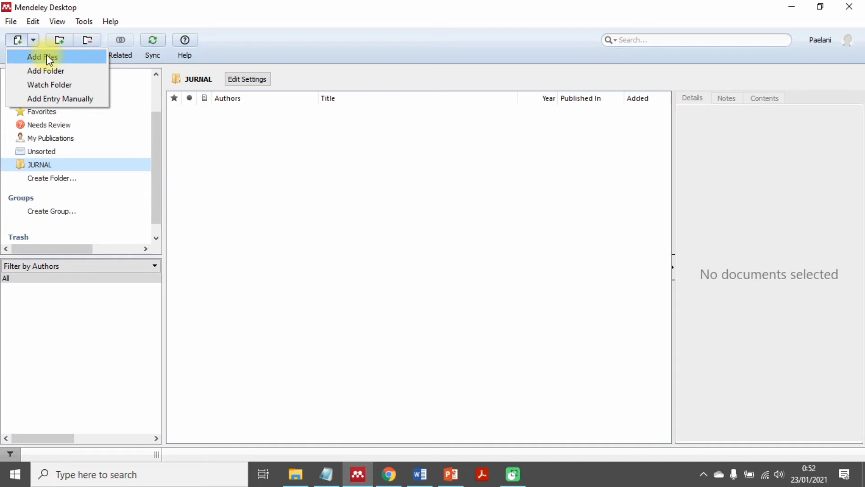
{"action": "left_click", "coordinate": [47, 56]}
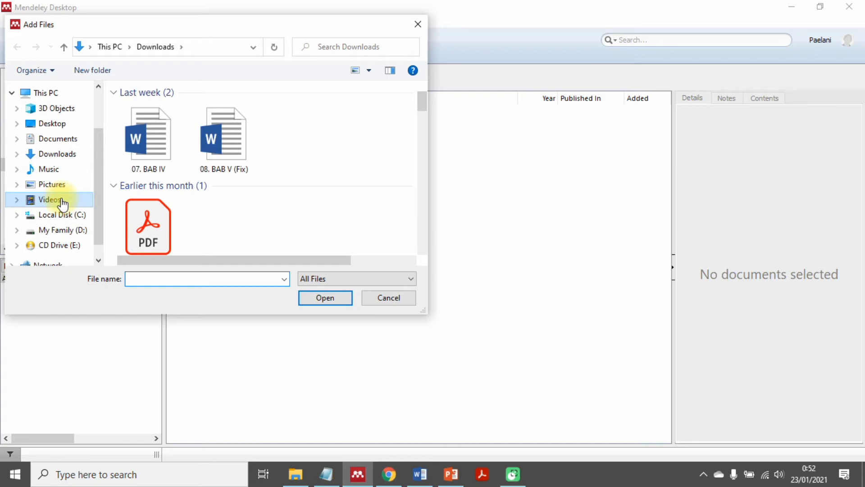
{"action": "left_click", "coordinate": [151, 134]}
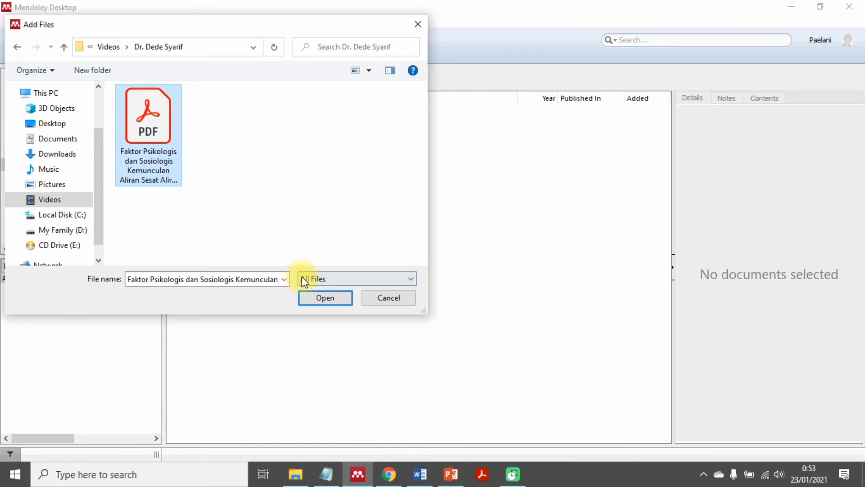
{"action": "left_click", "coordinate": [325, 297]}
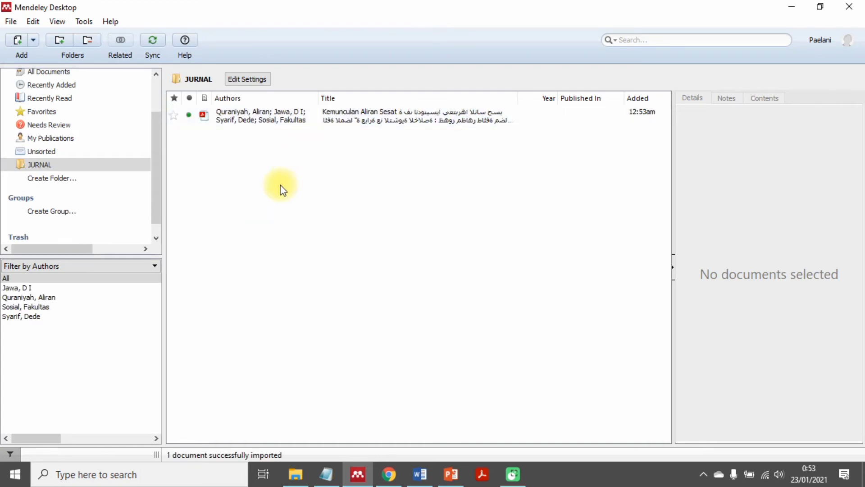
- Open the imported PDF in the reader and examine its title, authors and abstract on the first pages
{"action": "double_click", "coordinate": [301, 121]}
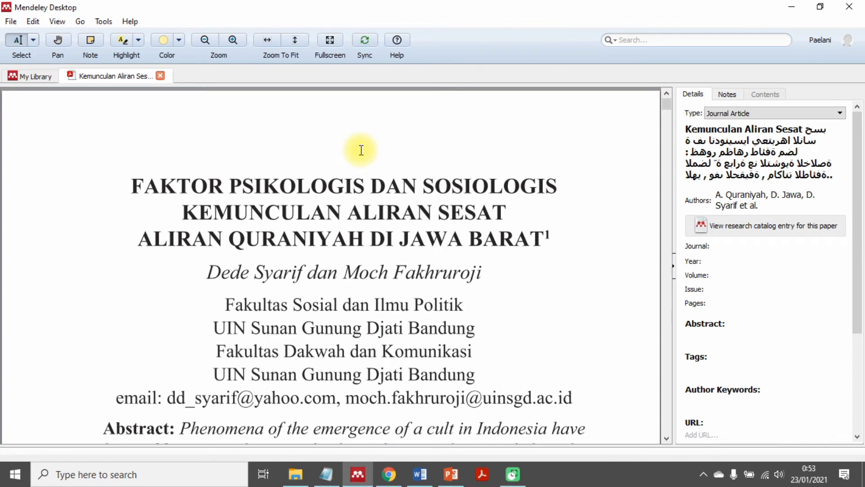
{"action": "scroll", "coordinate": [361, 150], "scroll_direction": "down", "scroll_amount": 1}
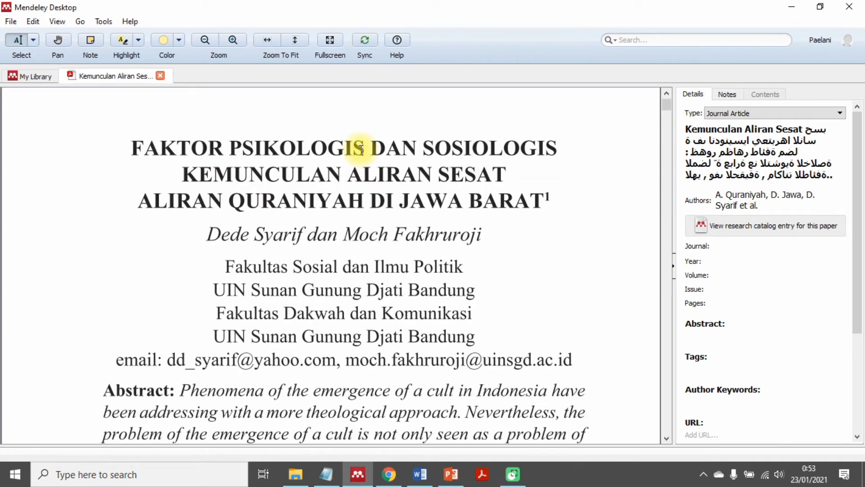
{"action": "scroll", "coordinate": [361, 150], "scroll_direction": "down", "scroll_amount": 6}
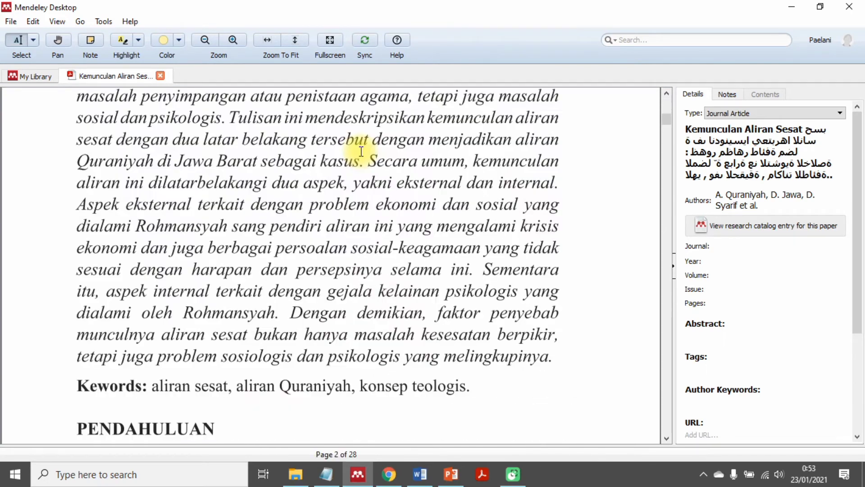
{"action": "scroll", "coordinate": [361, 151], "scroll_direction": "up", "scroll_amount": 10}
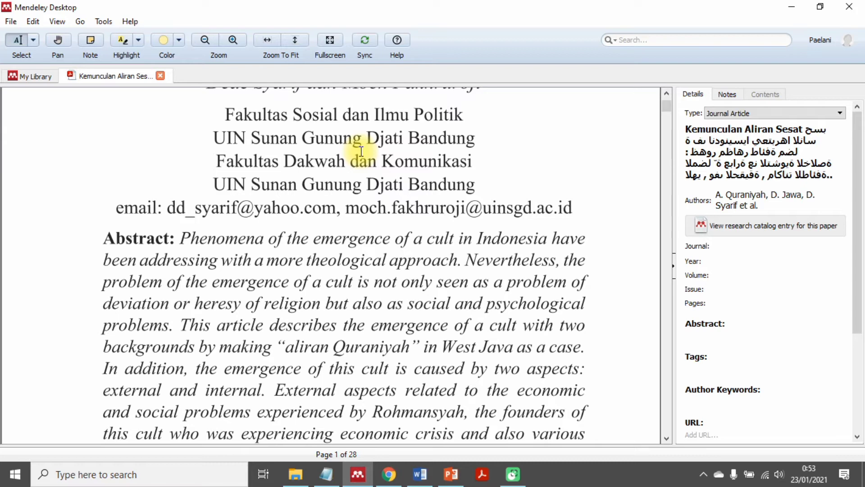
{"action": "scroll", "coordinate": [361, 151], "scroll_direction": "up", "scroll_amount": 3}
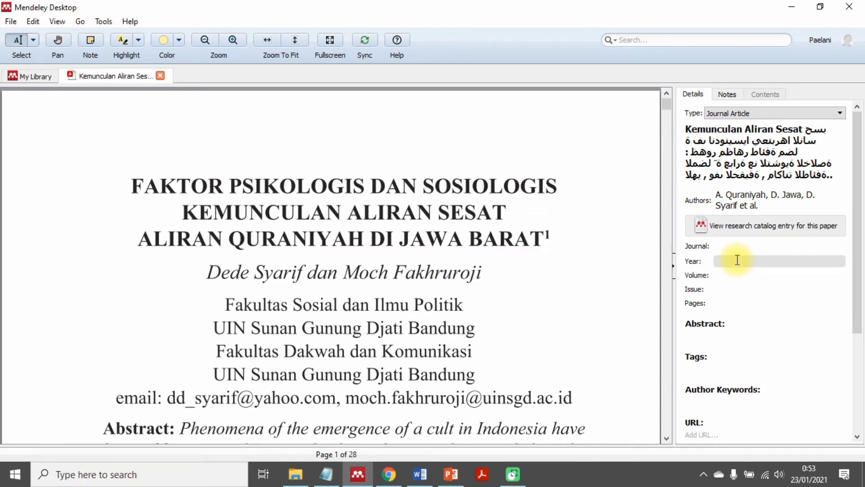
- Keep Journal Article as the imported document's type, review its bibliographic fields, and open its title for editing
{"action": "left_click", "coordinate": [698, 130]}
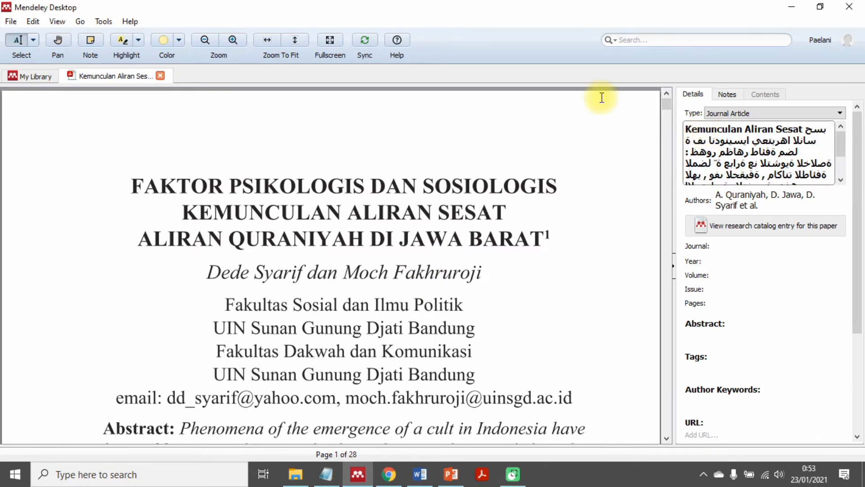
{"action": "left_click", "coordinate": [723, 114]}
{"action": "left_click", "coordinate": [770, 197]}
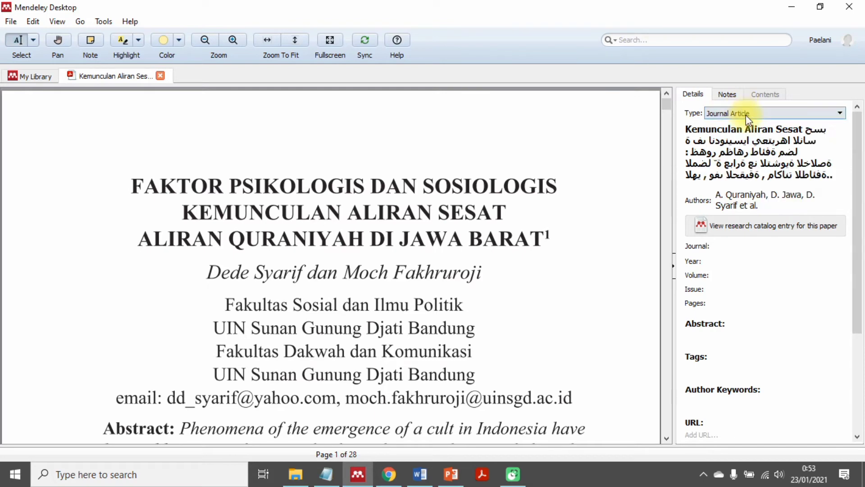
{"action": "left_click", "coordinate": [729, 143]}
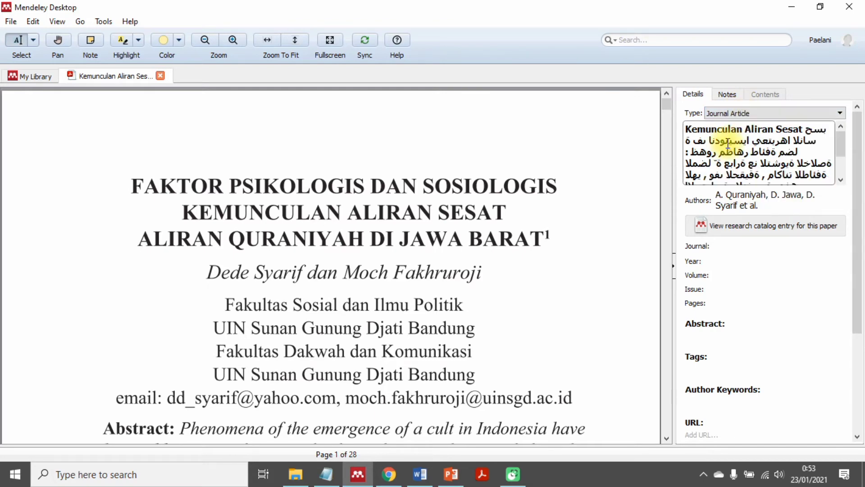
{"action": "scroll", "coordinate": [729, 143], "scroll_direction": "down", "scroll_amount": 3}
{"action": "scroll", "coordinate": [793, 141], "scroll_direction": "up", "scroll_amount": 1}
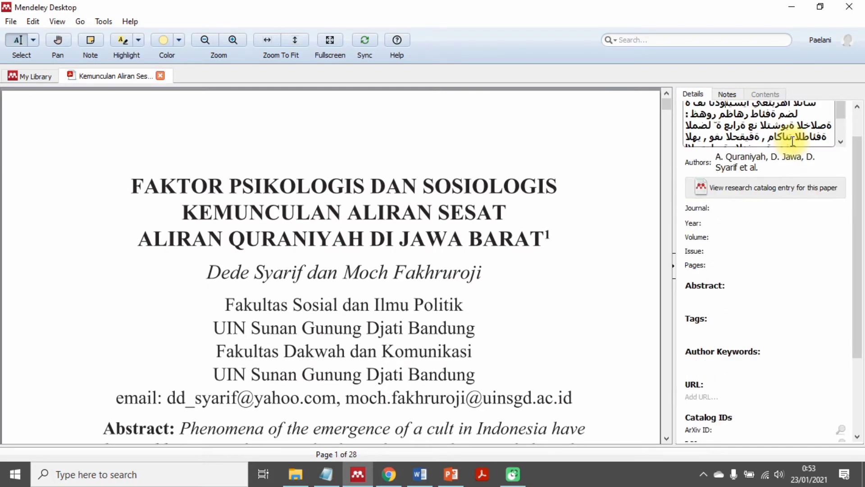
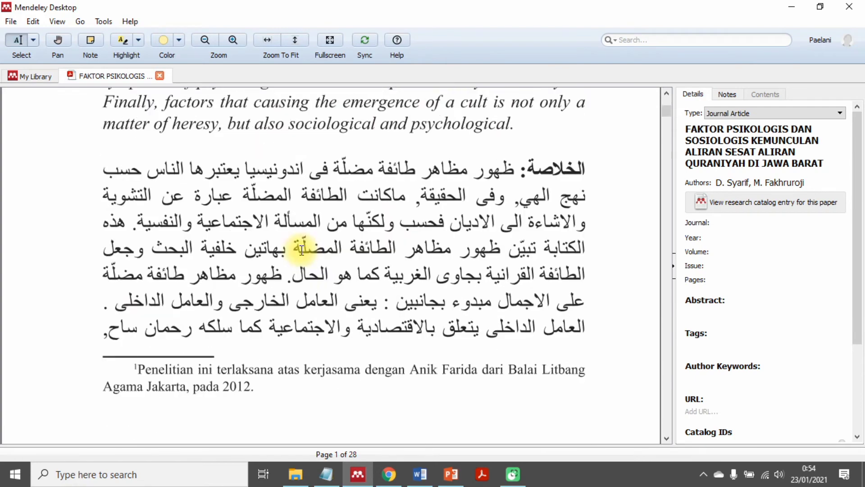
{"action": "scroll", "coordinate": [305, 261], "scroll_direction": "down", "scroll_amount": 3}
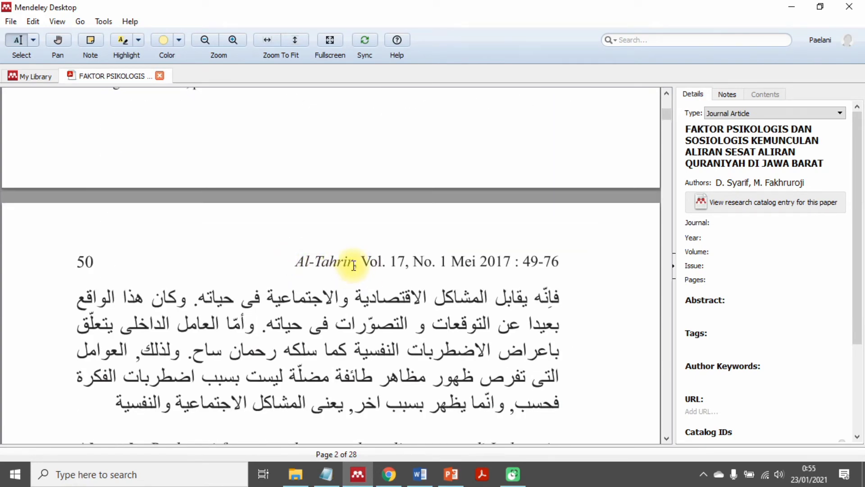
- Copy the journal name Al-Tahrir from the second page's header into the document's Journal field
{"action": "left_click_drag", "start_coordinate": [354, 266], "coordinate": [297, 260]}
{"action": "key", "text": "ctrl+c"}
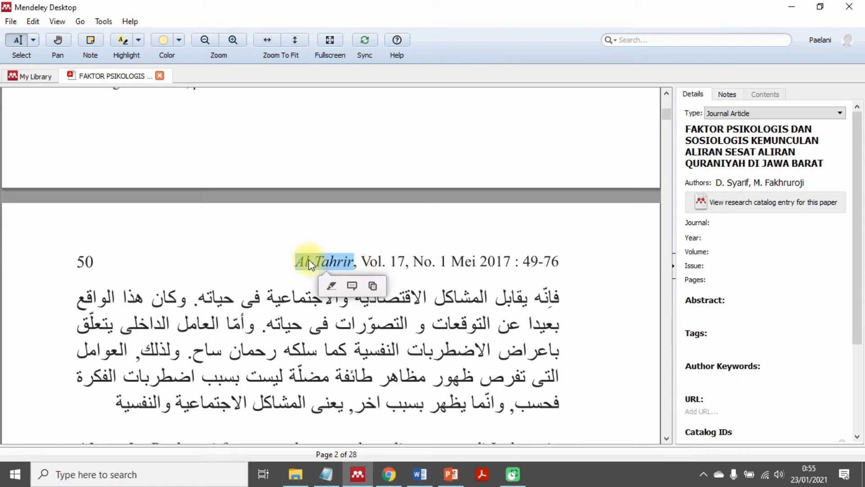
{"action": "right_click", "coordinate": [299, 260]}
{"action": "key", "text": "Escape"}
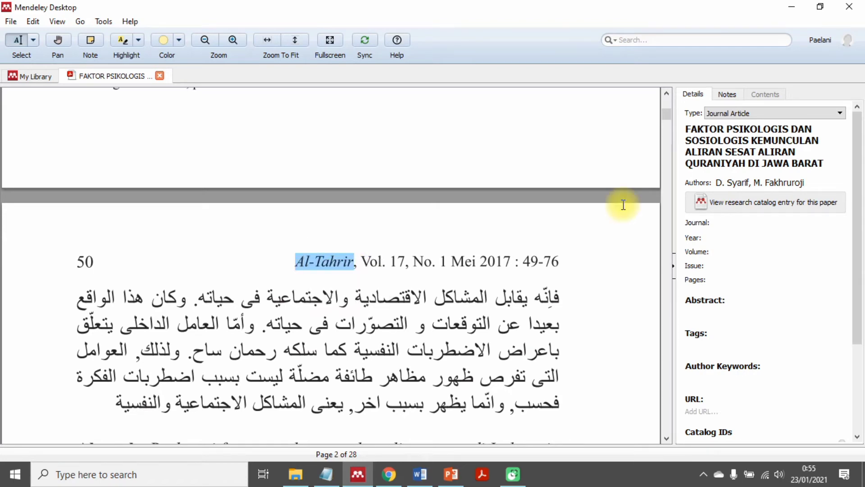
{"action": "left_click", "coordinate": [723, 224]}
{"action": "key", "text": "ctrl+v"}
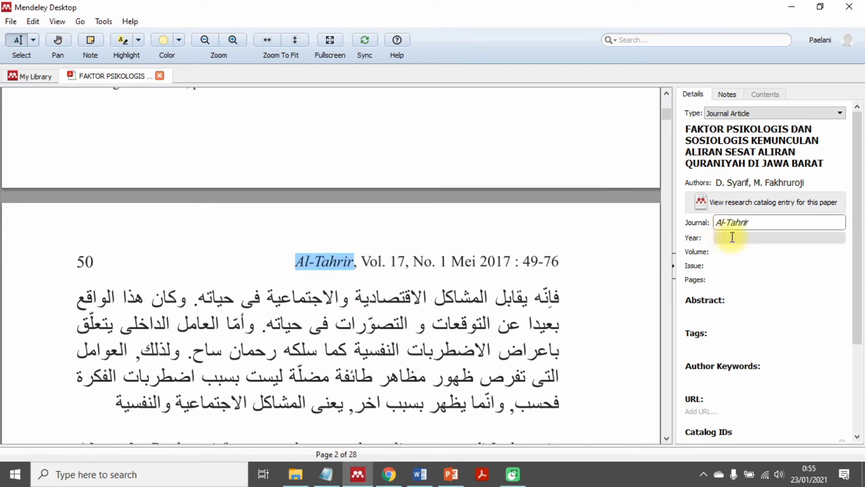
- Set the article's year to 2017 and its volume to 17
{"action": "left_click", "coordinate": [732, 237]}
{"action": "type", "text": "201"}
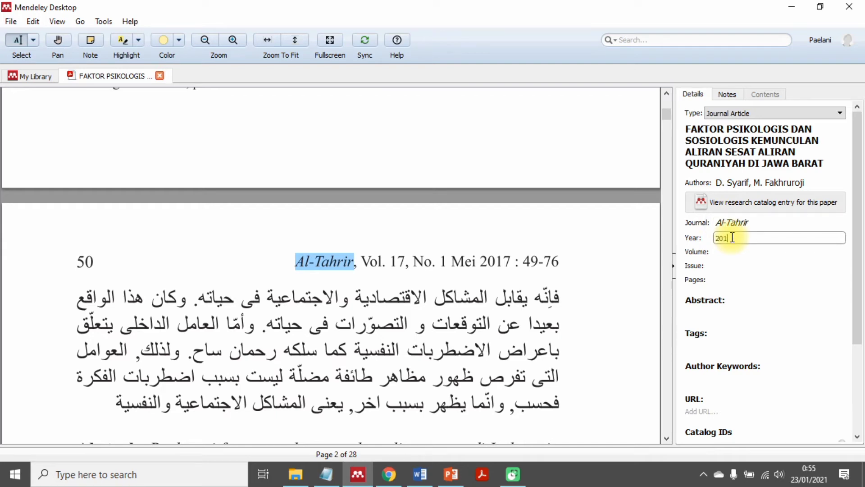
{"action": "type", "text": "7"}
{"action": "left_click", "coordinate": [727, 252]}
{"action": "type", "text": "17"}
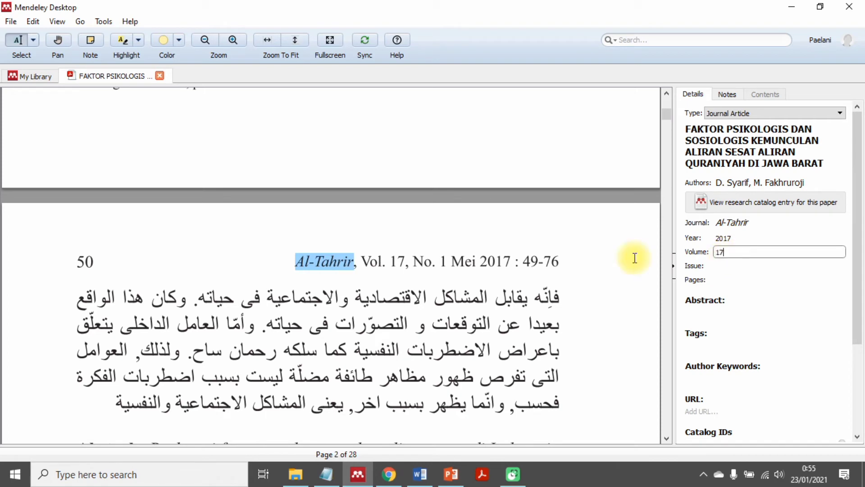
- Set the article's issue to 1 and its pages to 49-76
{"action": "left_click", "coordinate": [752, 266]}
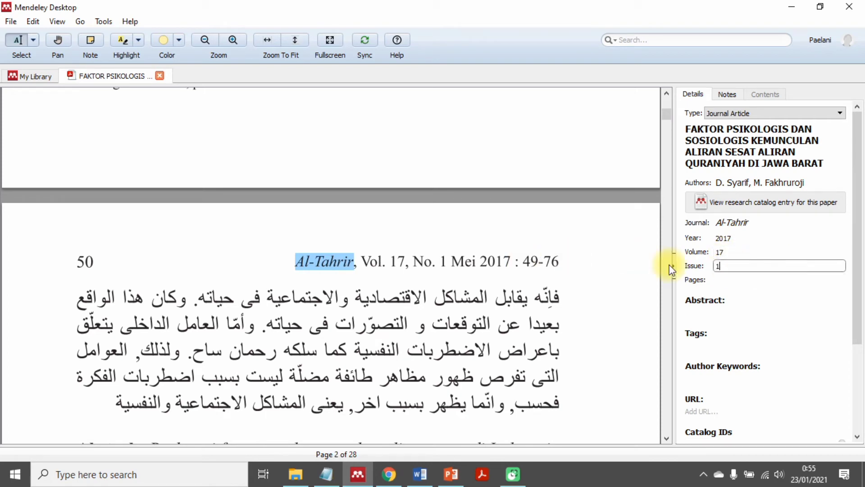
{"action": "type", "text": "1"}
{"action": "left_click", "coordinate": [736, 279]}
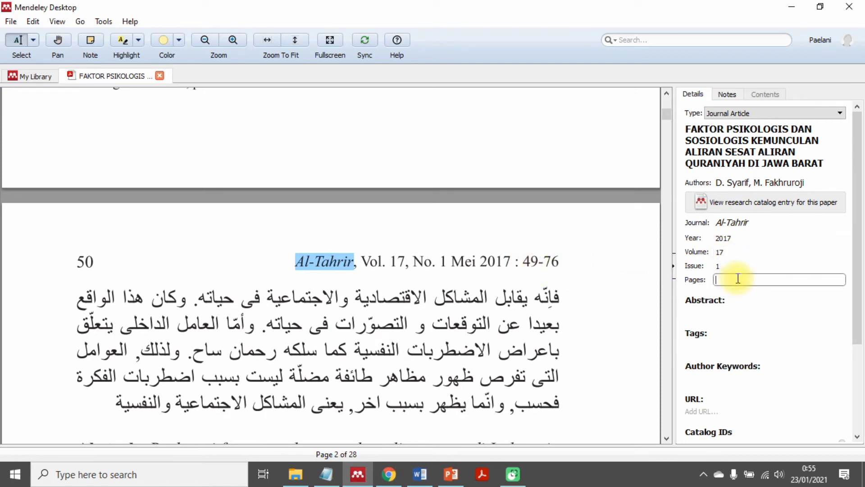
{"action": "type", "text": "49-76"}
{"action": "scroll", "coordinate": [745, 299], "scroll_direction": "down", "scroll_amount": 3}
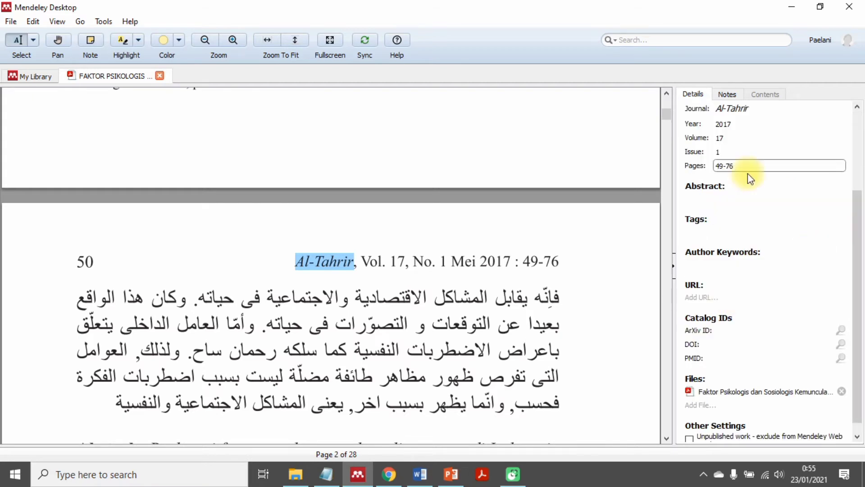
{"action": "scroll", "coordinate": [748, 173], "scroll_direction": "up", "scroll_amount": 3}
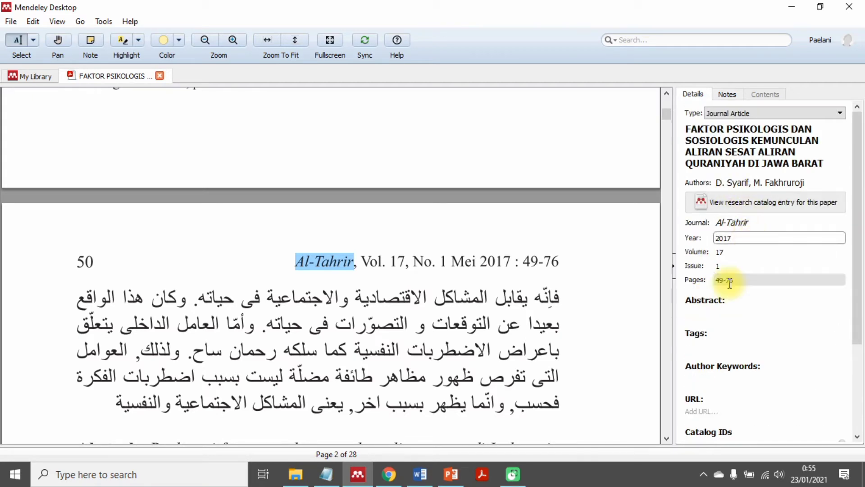
- Examine the Abstract, keyword, URL and DOI fields against the abstracts and keywords on the PDF's first two pages
{"action": "scroll", "coordinate": [724, 291], "scroll_direction": "down", "scroll_amount": 1}
{"action": "left_click", "coordinate": [715, 274]}
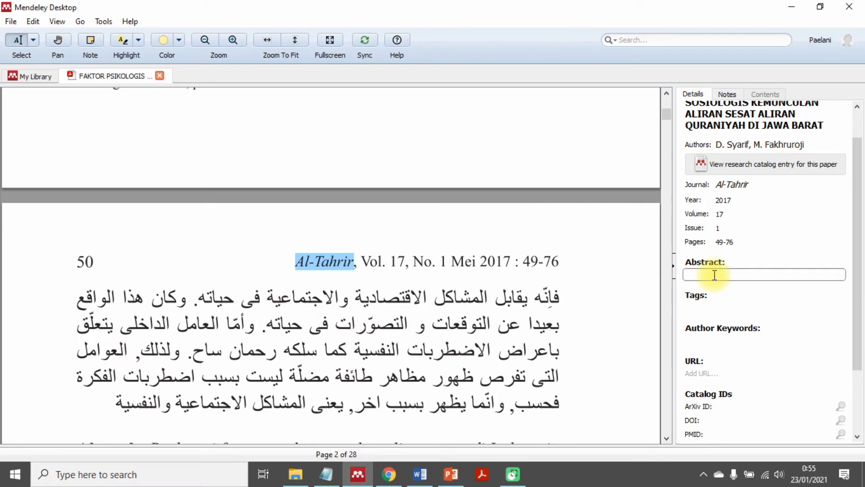
{"action": "scroll", "coordinate": [717, 295], "scroll_direction": "down", "scroll_amount": 2}
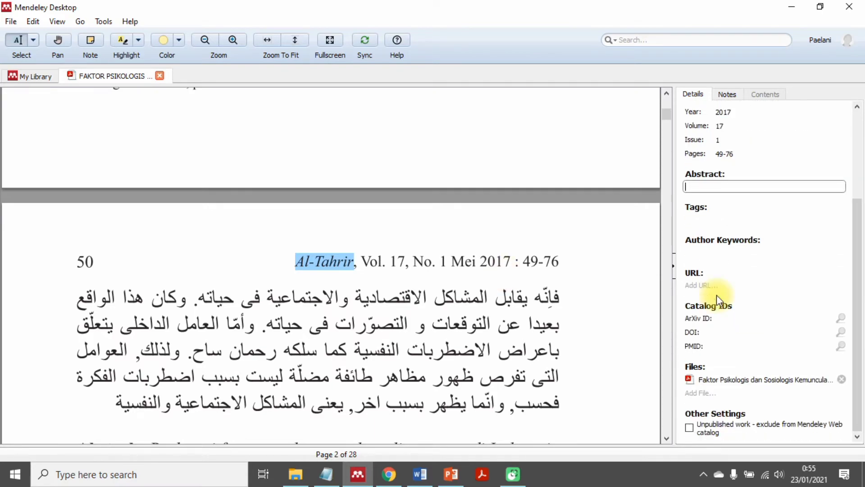
{"action": "scroll", "coordinate": [323, 286], "scroll_direction": "up", "scroll_amount": 10}
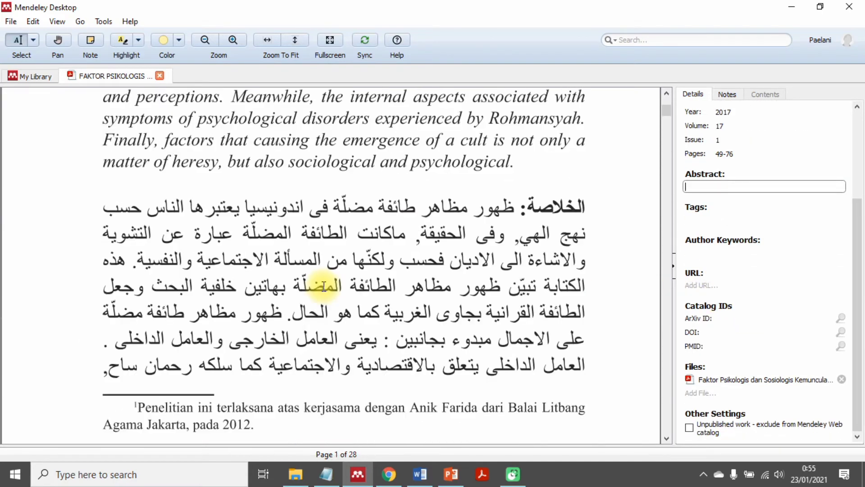
{"action": "scroll", "coordinate": [323, 286], "scroll_direction": "up", "scroll_amount": 3}
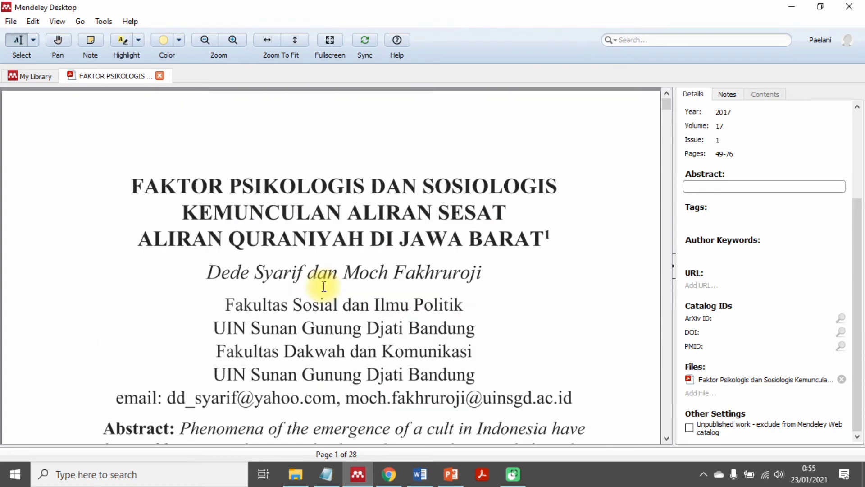
{"action": "scroll", "coordinate": [324, 286], "scroll_direction": "down", "scroll_amount": 11}
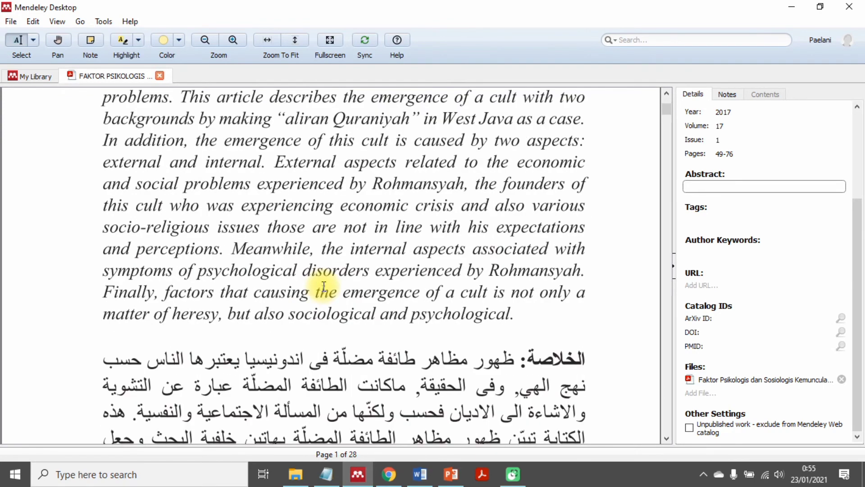
{"action": "scroll", "coordinate": [324, 286], "scroll_direction": "down", "scroll_amount": 8}
{"action": "scroll", "coordinate": [404, 264], "scroll_direction": "up", "scroll_amount": 5}
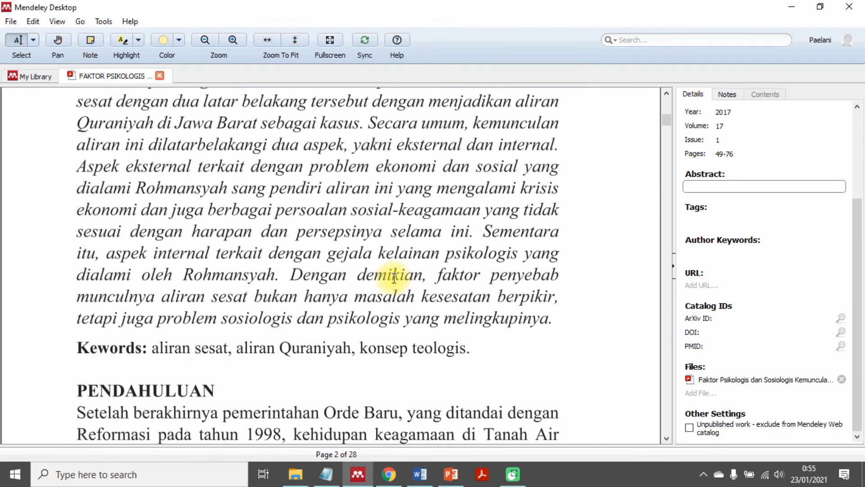
{"action": "scroll", "coordinate": [396, 270], "scroll_direction": "down", "scroll_amount": 20}
{"action": "scroll", "coordinate": [409, 262], "scroll_direction": "up", "scroll_amount": 12}
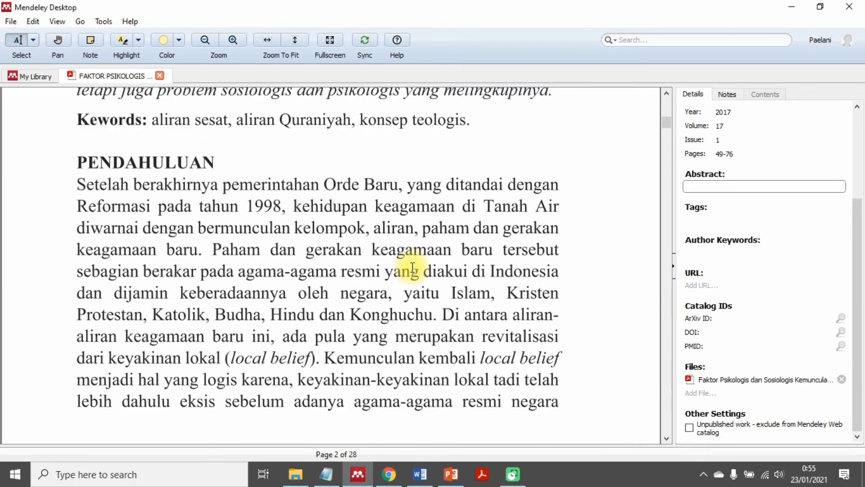
{"action": "scroll", "coordinate": [415, 265], "scroll_direction": "up", "scroll_amount": 4}
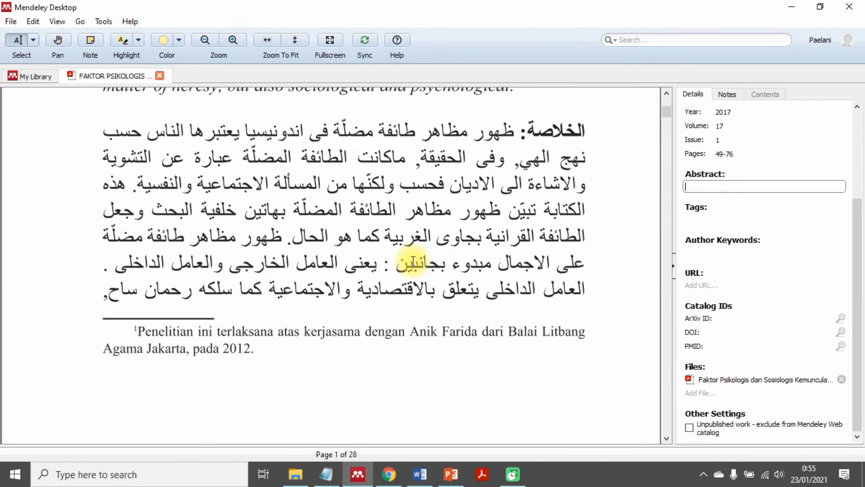
{"action": "scroll", "coordinate": [413, 262], "scroll_direction": "up", "scroll_amount": 8}
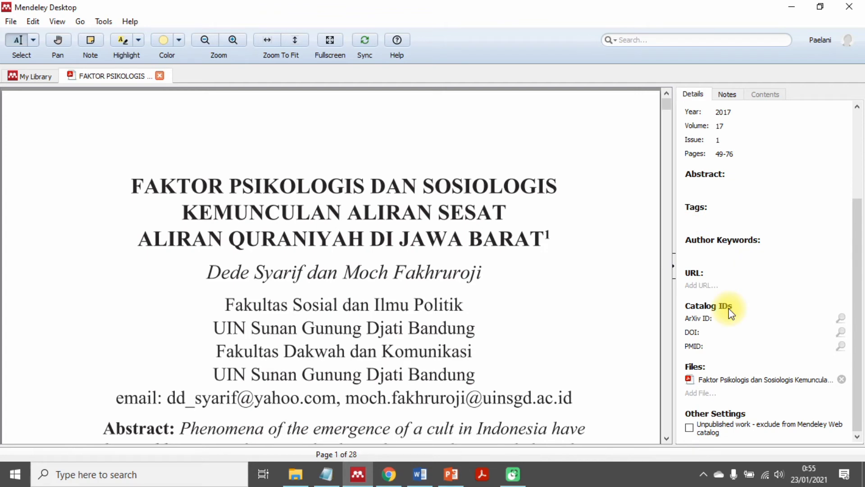
{"action": "left_click", "coordinate": [735, 334]}
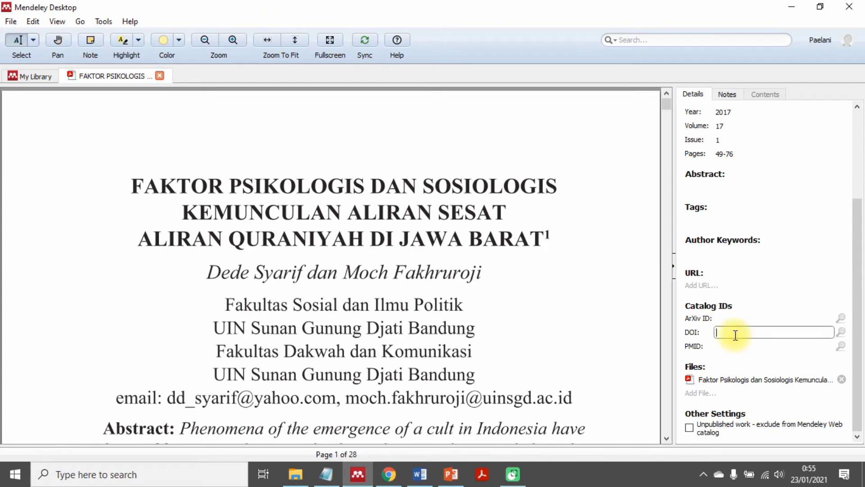
{"action": "scroll", "coordinate": [802, 122], "scroll_direction": "up", "scroll_amount": 3}
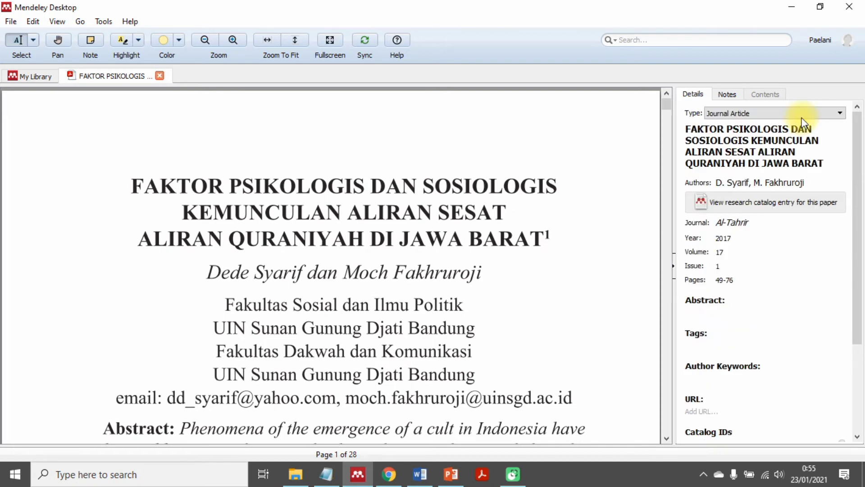
- Return to the library and check the article's journal, year, volume, issue and pages in the JURNAL folder
{"action": "left_click", "coordinate": [37, 81]}
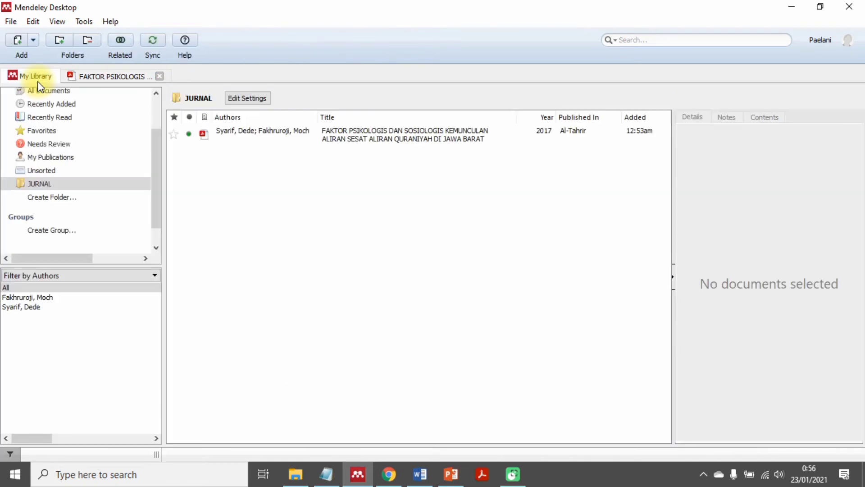
{"action": "left_click", "coordinate": [398, 143]}
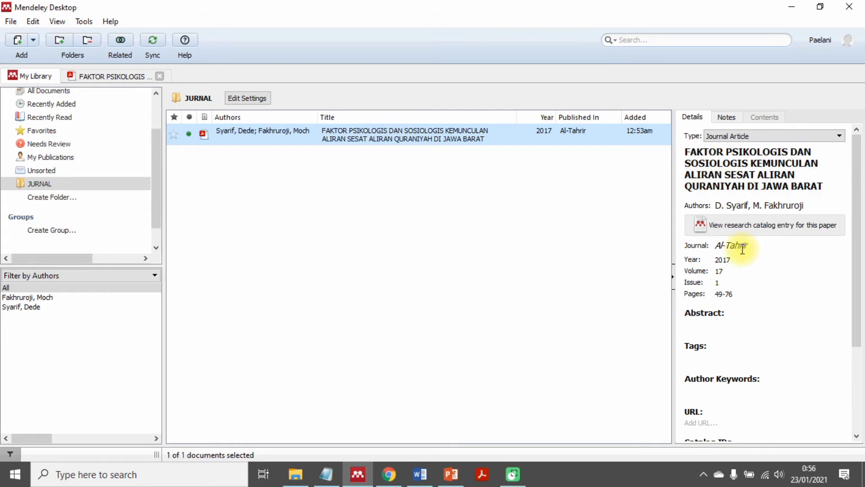
{"action": "scroll", "coordinate": [743, 249], "scroll_direction": "down", "scroll_amount": 1}
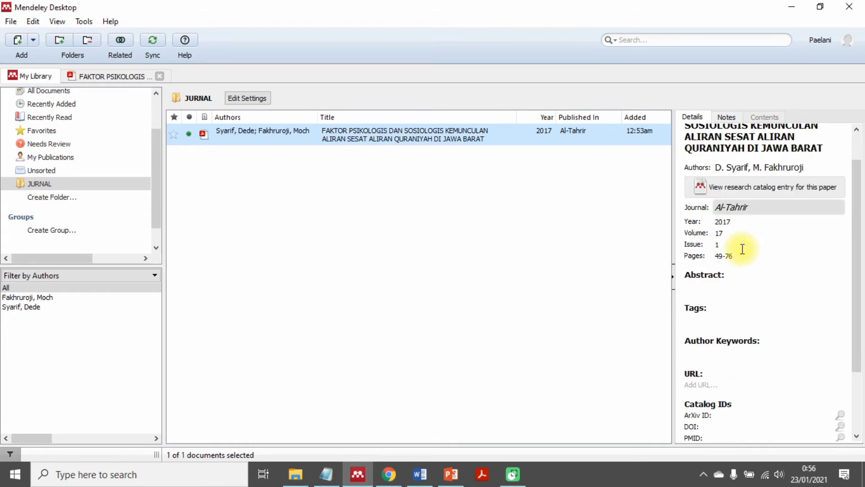
{"action": "left_click", "coordinate": [525, 135]}
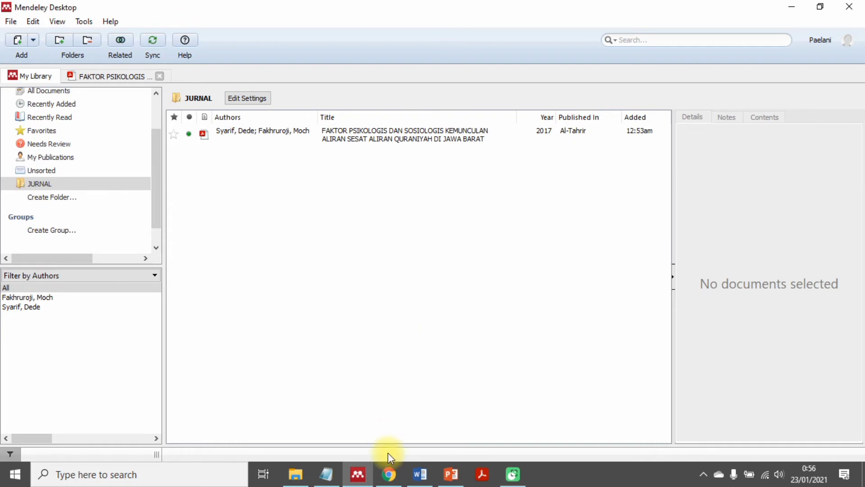
- Switch to Chrome and search Google for COVID-19 in a new tab
{"action": "left_click", "coordinate": [390, 473]}
{"action": "left_click", "coordinate": [321, 12]}
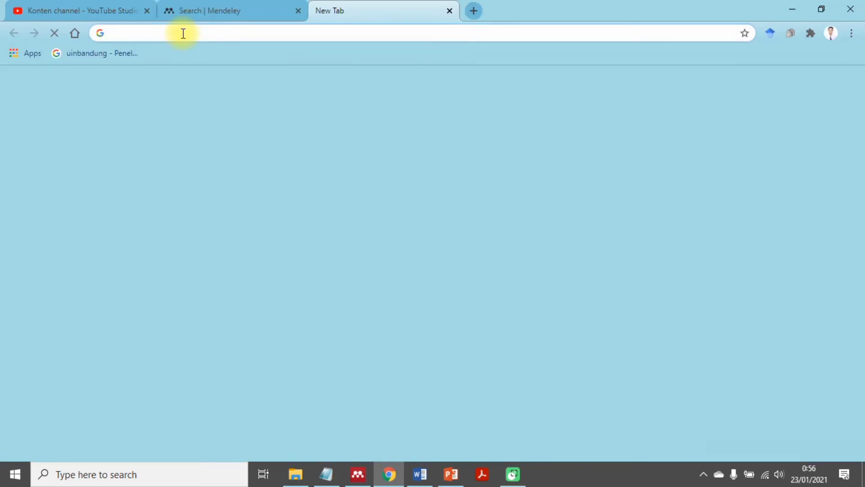
{"action": "left_click", "coordinate": [182, 33]}
{"action": "type", "text": "CO"}
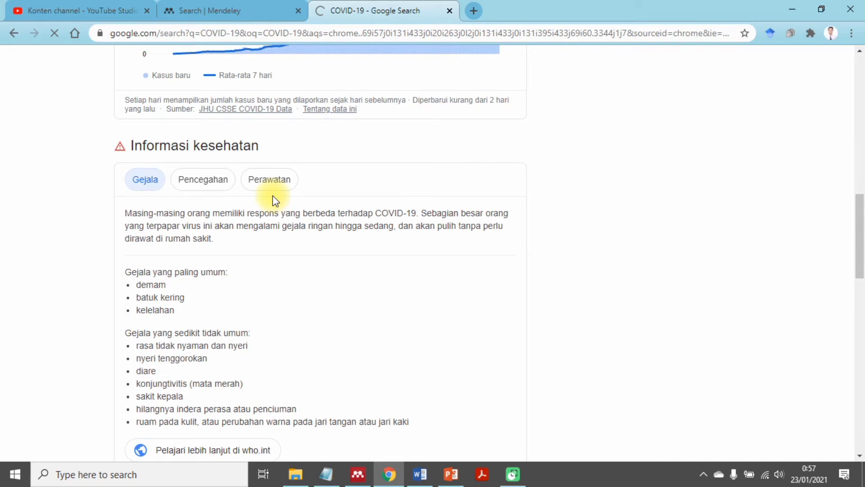
- Browse the COVID-19 results and open the CNN Indonesia article "Bertambah 13.632 Orang, Positif Covid-19 Tembus 965.283 Kasus"
{"action": "scroll", "coordinate": [273, 199], "scroll_direction": "down", "scroll_amount": 10}
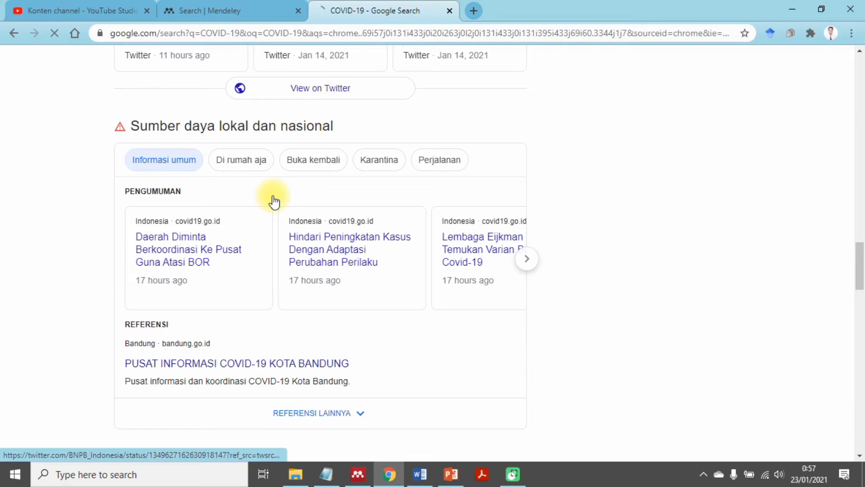
{"action": "scroll", "coordinate": [199, 242], "scroll_direction": "down", "scroll_amount": 5}
{"action": "scroll", "coordinate": [200, 248], "scroll_direction": "up", "scroll_amount": 15}
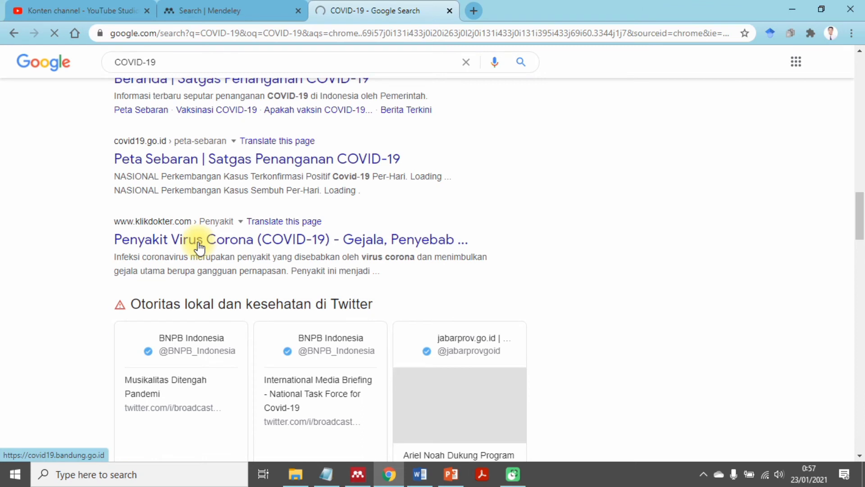
{"action": "scroll", "coordinate": [199, 247], "scroll_direction": "up", "scroll_amount": 10}
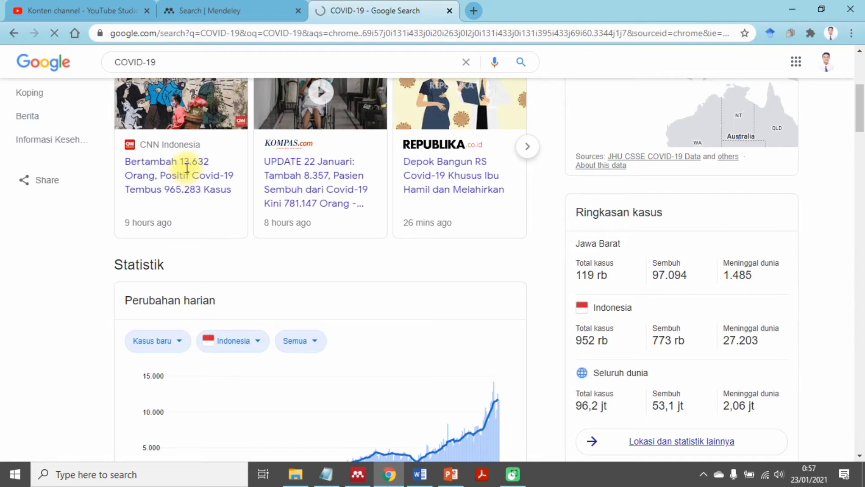
{"action": "scroll", "coordinate": [187, 167], "scroll_direction": "up", "scroll_amount": 3}
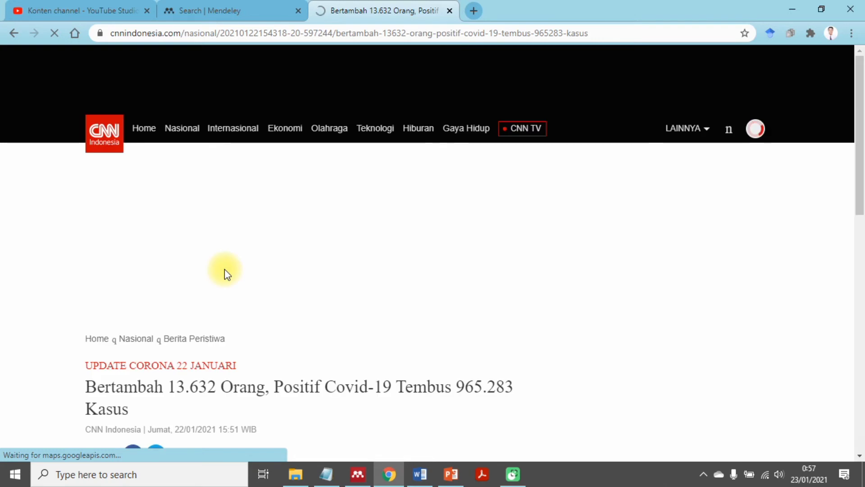
- Examine the news article's headline, publisher and publication date
{"action": "scroll", "coordinate": [225, 269], "scroll_direction": "down", "scroll_amount": 1}
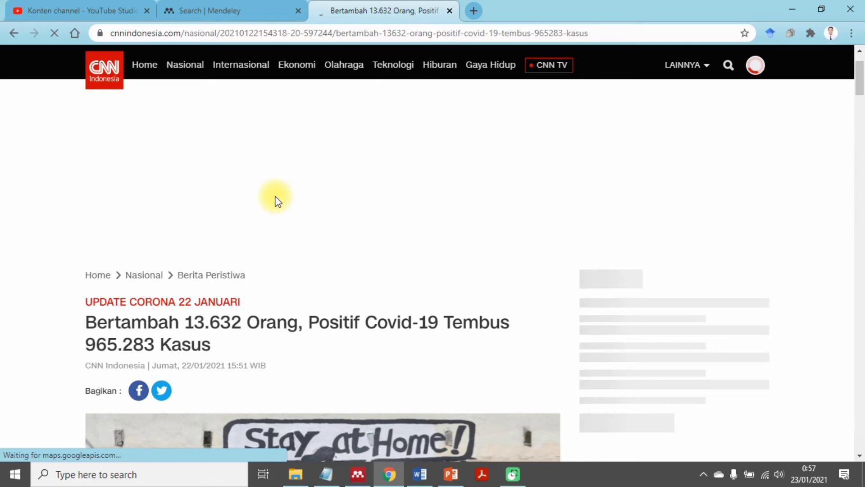
{"action": "scroll", "coordinate": [277, 201], "scroll_direction": "down", "scroll_amount": 1}
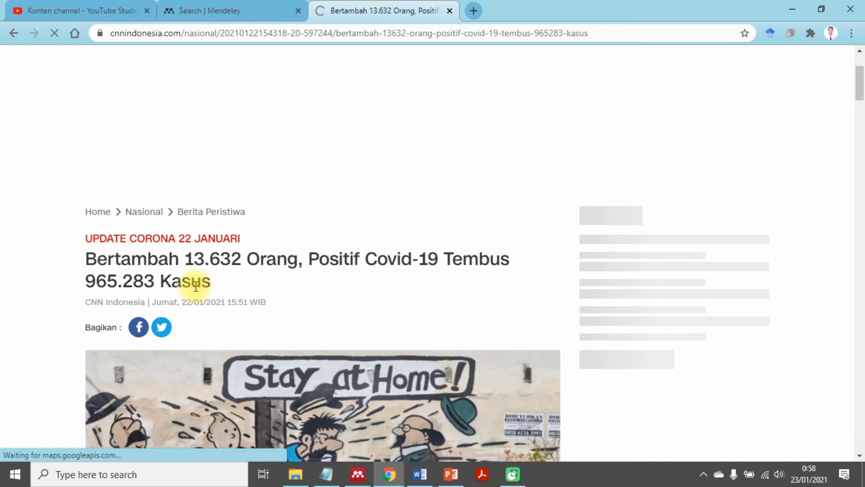
{"action": "scroll", "coordinate": [197, 285], "scroll_direction": "down", "scroll_amount": 3}
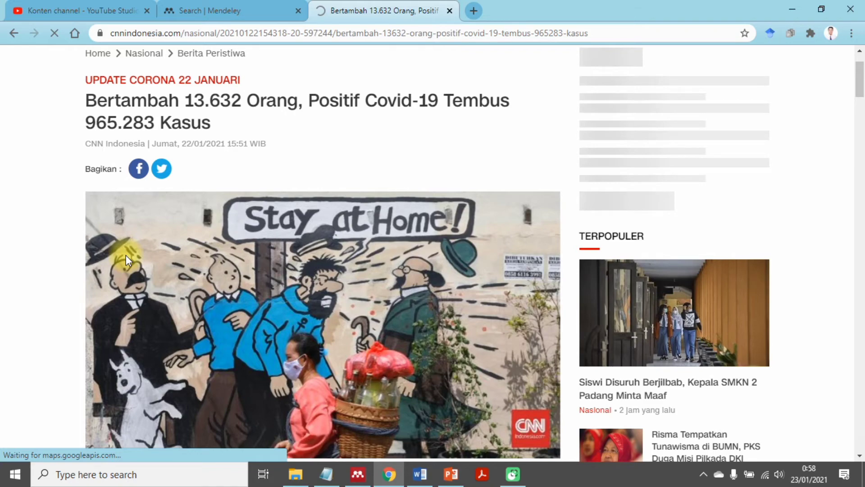
{"action": "scroll", "coordinate": [126, 255], "scroll_direction": "up", "scroll_amount": 2}
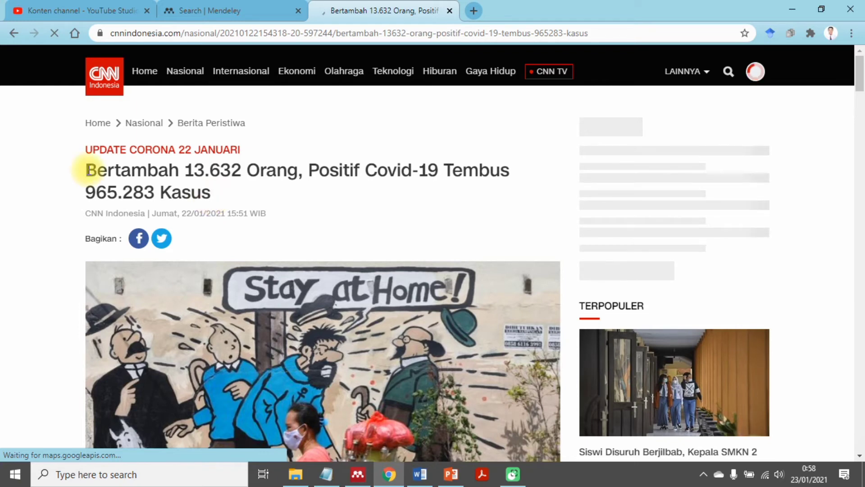
- Copy the news article's headline into Notepad in place of the stray password-like text entered there
{"action": "left_click_drag", "start_coordinate": [86, 171], "coordinate": [211, 189]}
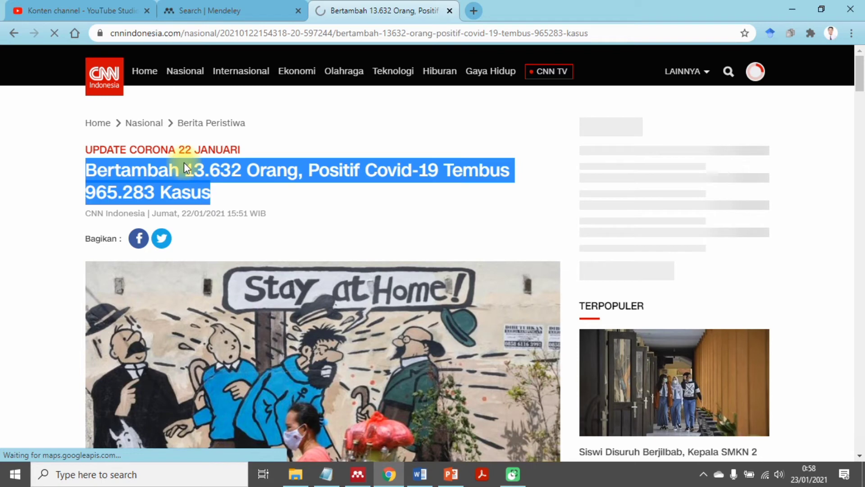
{"action": "right_click", "coordinate": [178, 188]}
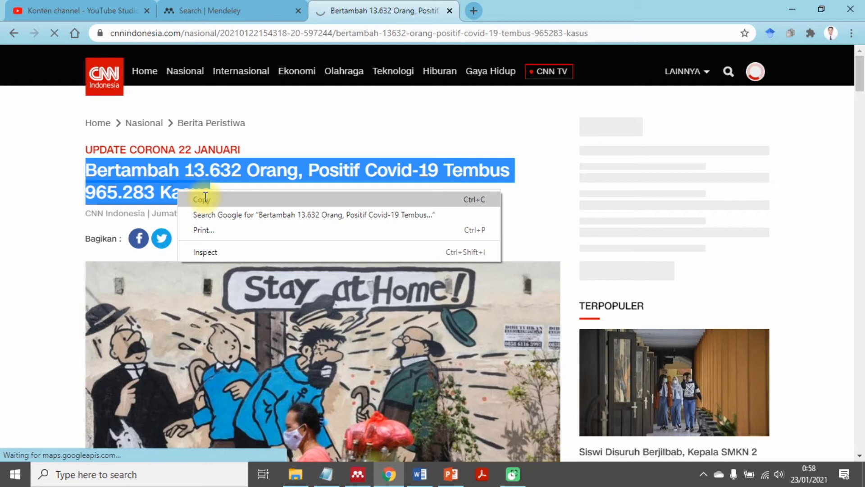
{"action": "left_click", "coordinate": [205, 199]}
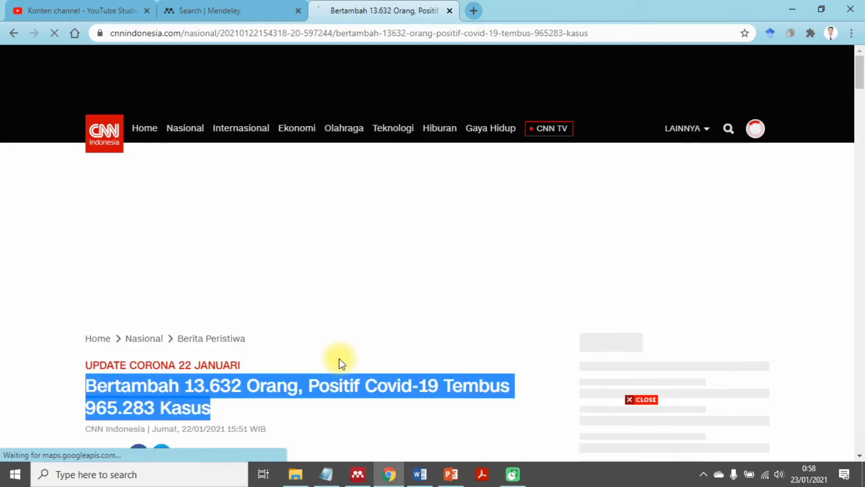
{"action": "left_click", "coordinate": [338, 475]}
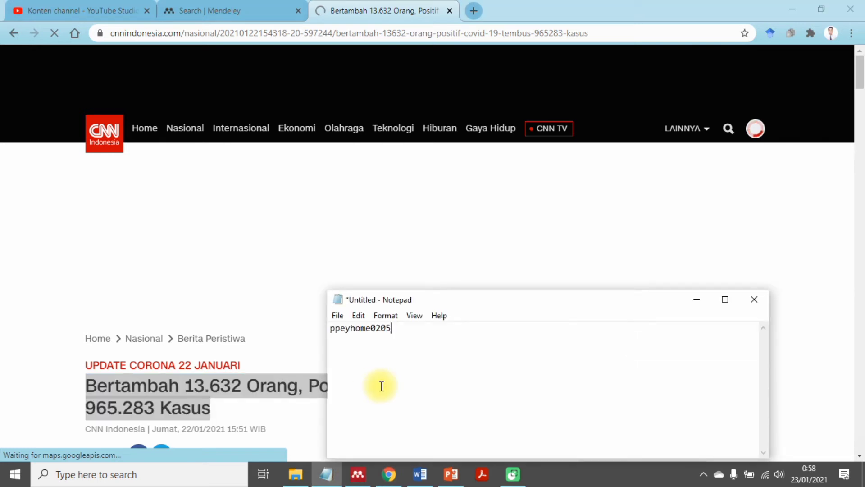
{"action": "key", "text": "ctrl+z"}
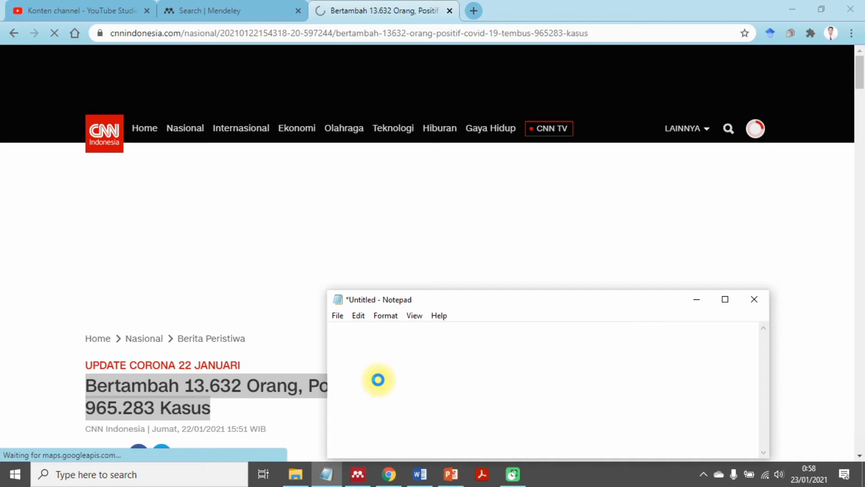
{"action": "left_click", "coordinate": [168, 281]}
- Look through the news article for its author and record CNN Indonesia below the headline in Notepad
{"action": "scroll", "coordinate": [168, 282], "scroll_direction": "down", "scroll_amount": 3}
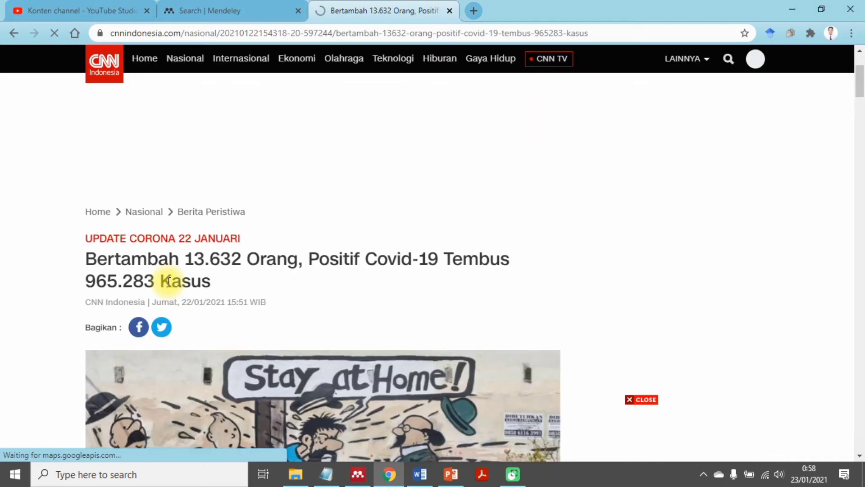
{"action": "scroll", "coordinate": [224, 324], "scroll_direction": "down", "scroll_amount": 7}
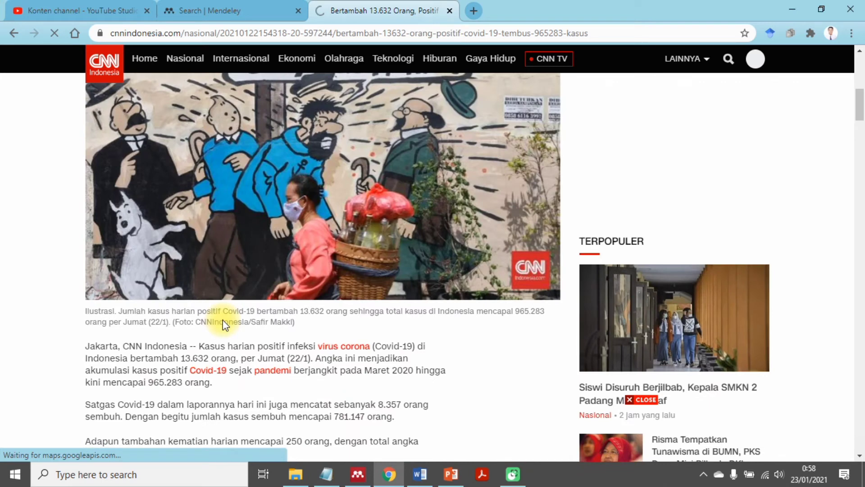
{"action": "scroll", "coordinate": [343, 329], "scroll_direction": "down", "scroll_amount": 1}
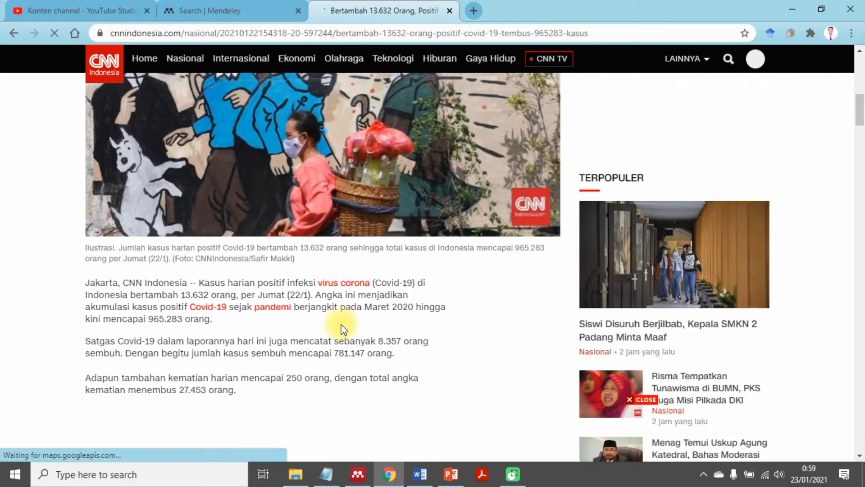
{"action": "scroll", "coordinate": [289, 315], "scroll_direction": "down", "scroll_amount": 1}
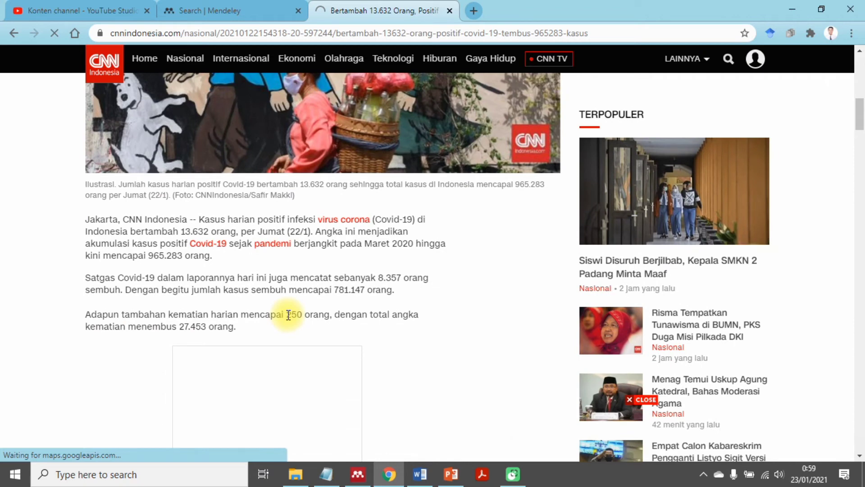
{"action": "scroll", "coordinate": [288, 314], "scroll_direction": "down", "scroll_amount": 5}
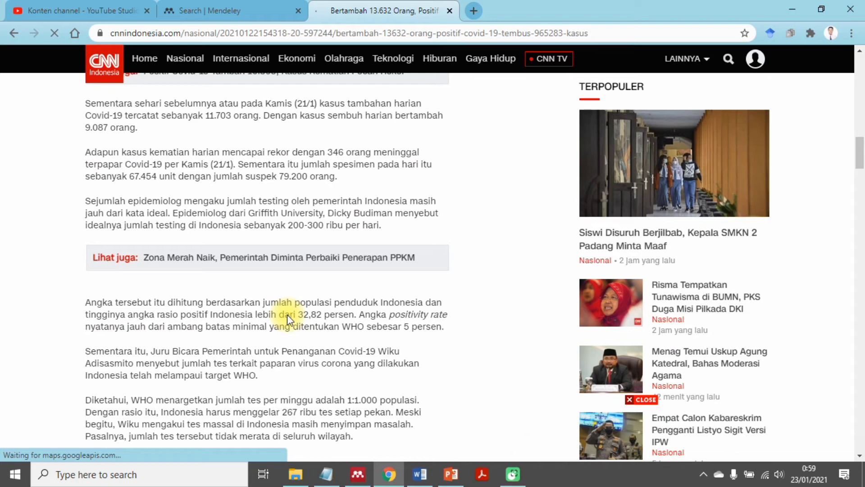
{"action": "scroll", "coordinate": [250, 280], "scroll_direction": "down", "scroll_amount": 10}
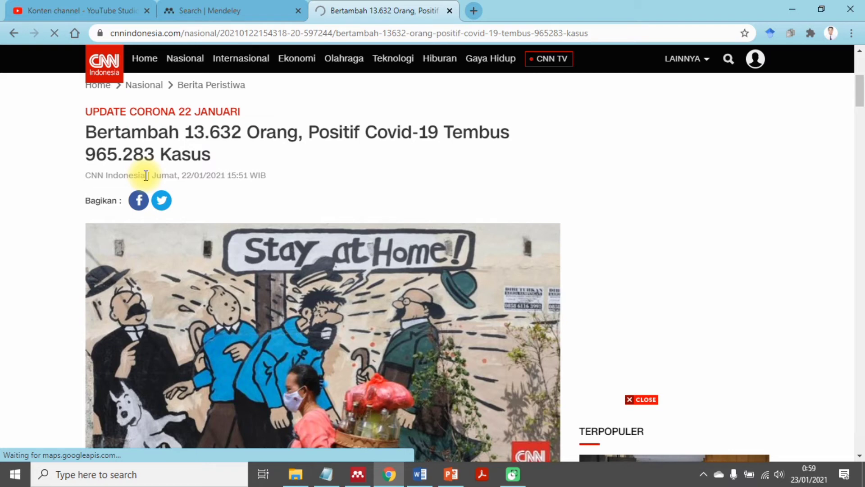
{"action": "key", "text": "alt+Tab"}
{"action": "type", "text": "CN"}
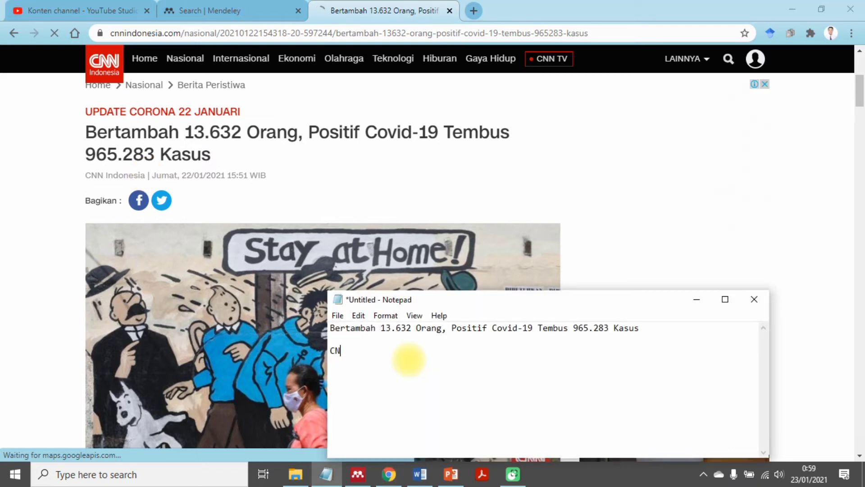
{"action": "type", "text": "N Indonesia"}
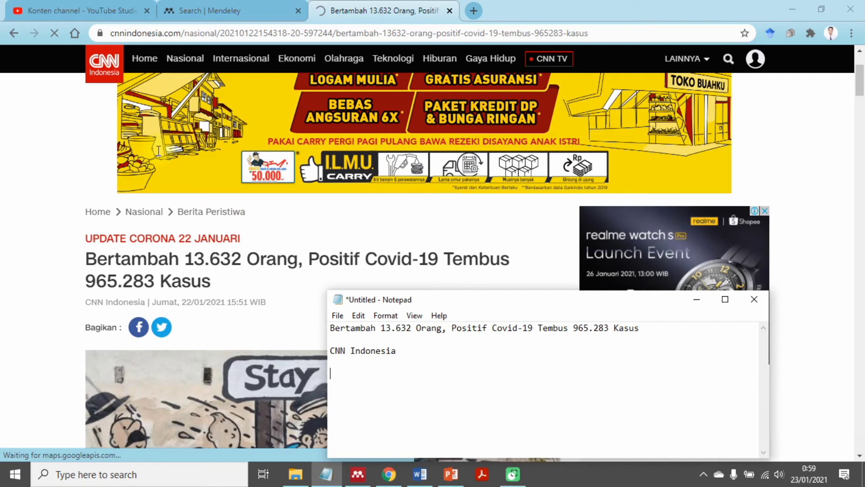
- Add the publication cnn.indonesia.com, the year 2021 and the article's web address to the Notepad notes
{"action": "type", "text": "cnn.indonesia.co"}
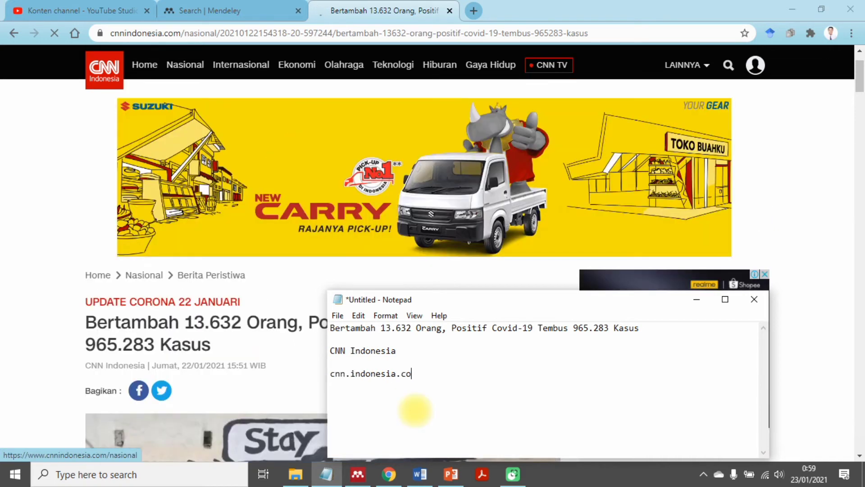
{"action": "type", "text": "m"}
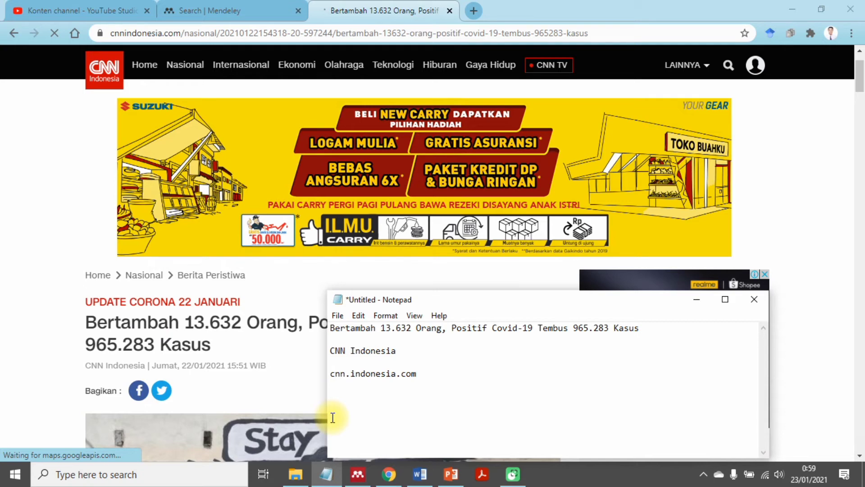
{"action": "key", "text": "Return"}
{"action": "key", "text": "Return"}
{"action": "type", "text": "2021"}
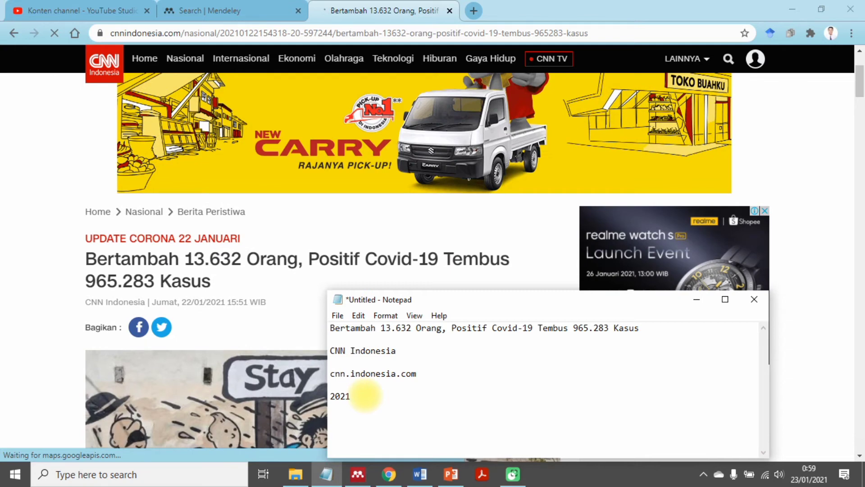
{"action": "left_click", "coordinate": [269, 34]}
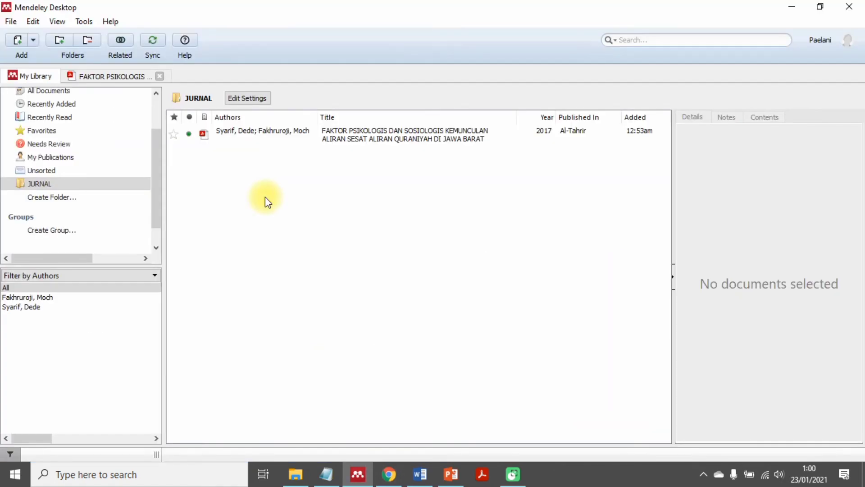
{"action": "right_click", "coordinate": [235, 184]}
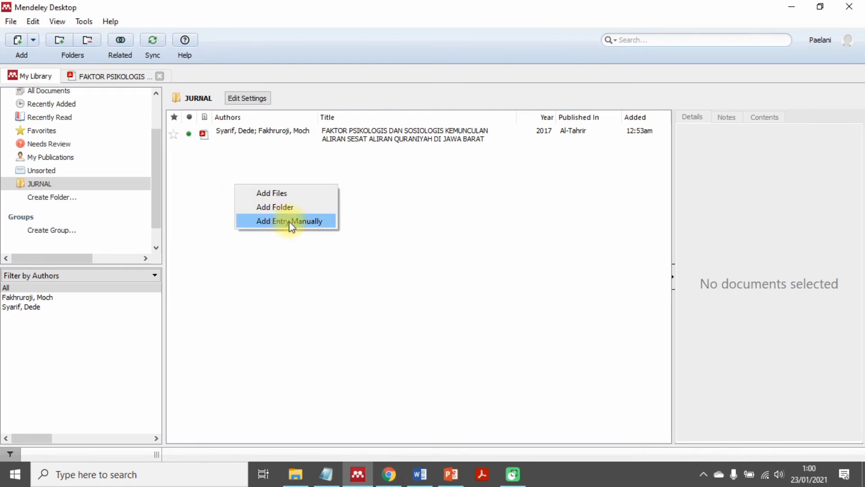
{"action": "left_click", "coordinate": [312, 221]}
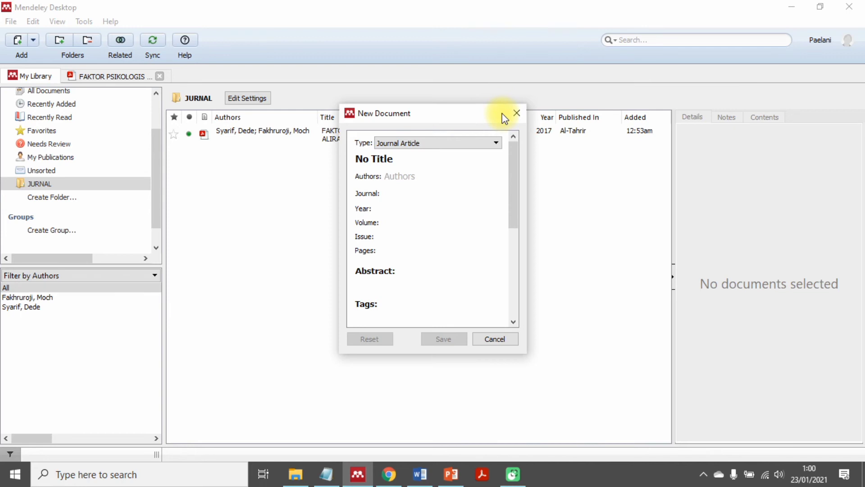
{"action": "key", "text": "Escape"}
- Start a manual entry in Mendeley's JURNAL folder and set its document type to Newspaper Article
{"action": "left_click", "coordinate": [34, 40]}
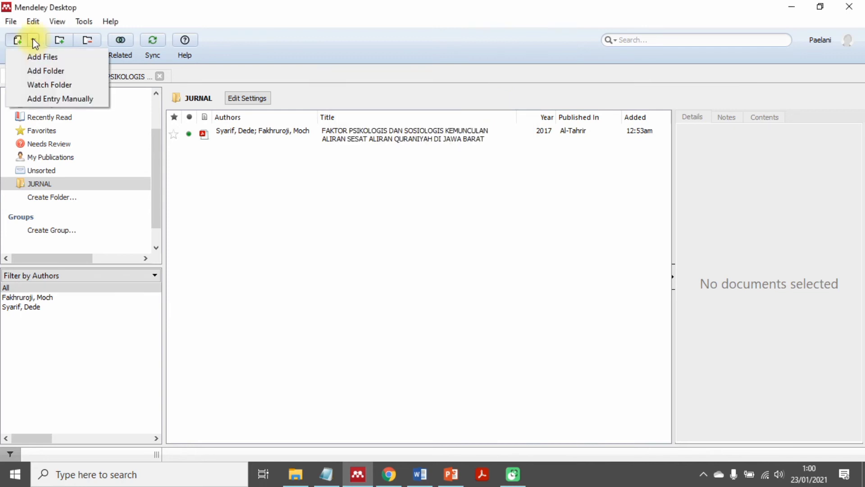
{"action": "left_click", "coordinate": [60, 99]}
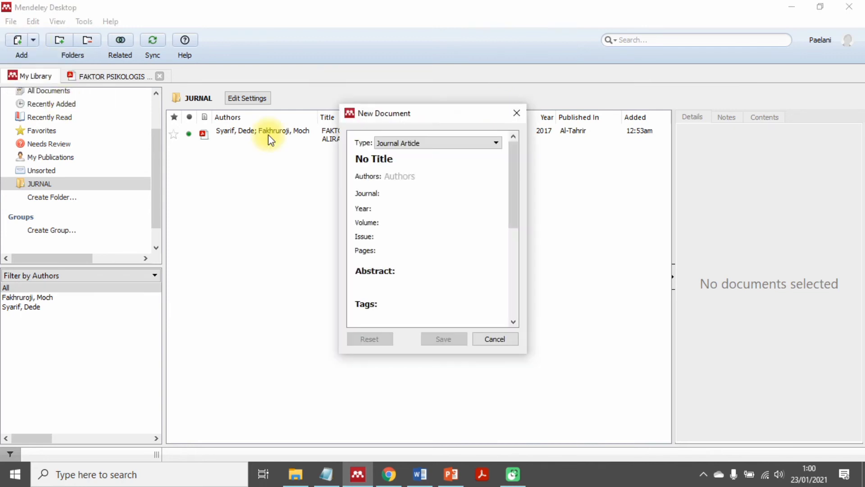
{"action": "left_click", "coordinate": [454, 143]}
{"action": "left_click", "coordinate": [454, 144]}
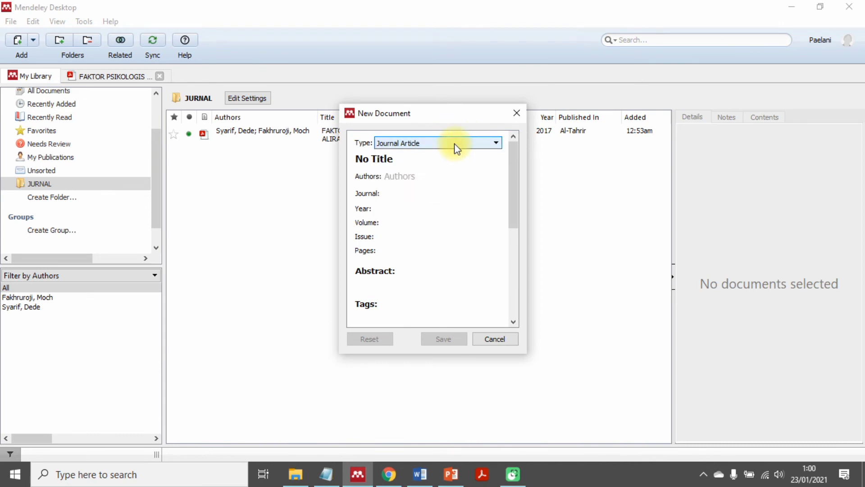
{"action": "left_click", "coordinate": [455, 144]}
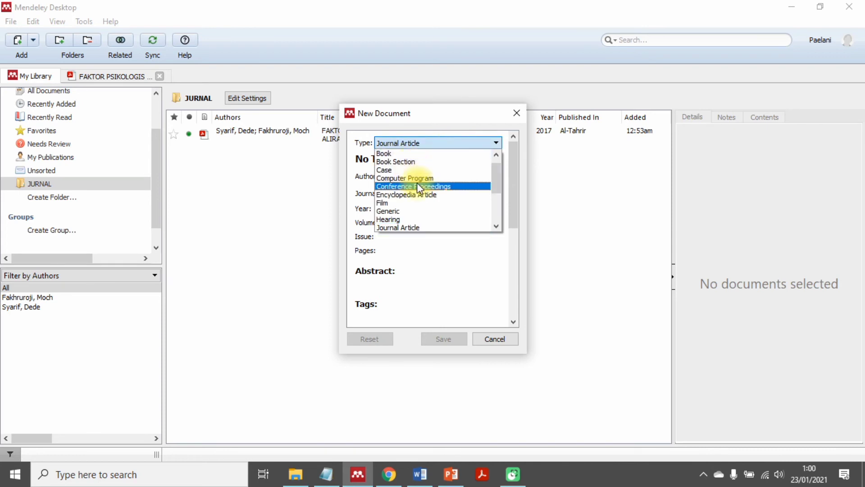
{"action": "scroll", "coordinate": [421, 204], "scroll_direction": "down", "scroll_amount": 1}
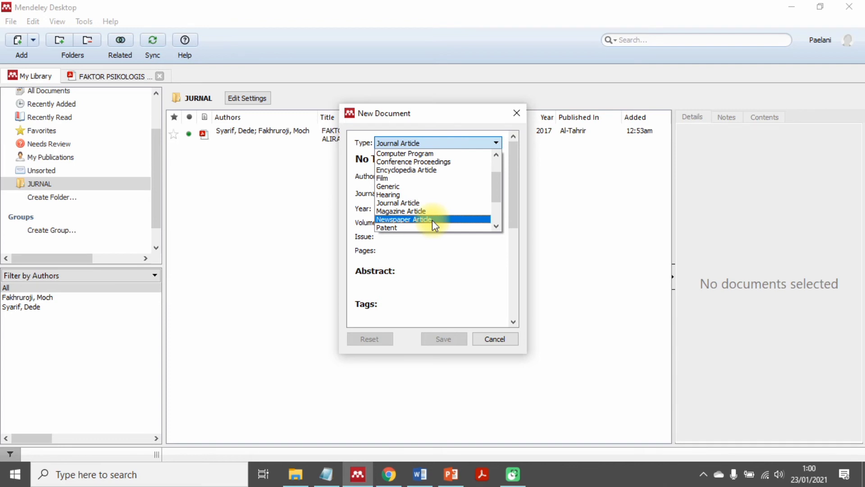
{"action": "scroll", "coordinate": [432, 220], "scroll_direction": "down", "scroll_amount": 2}
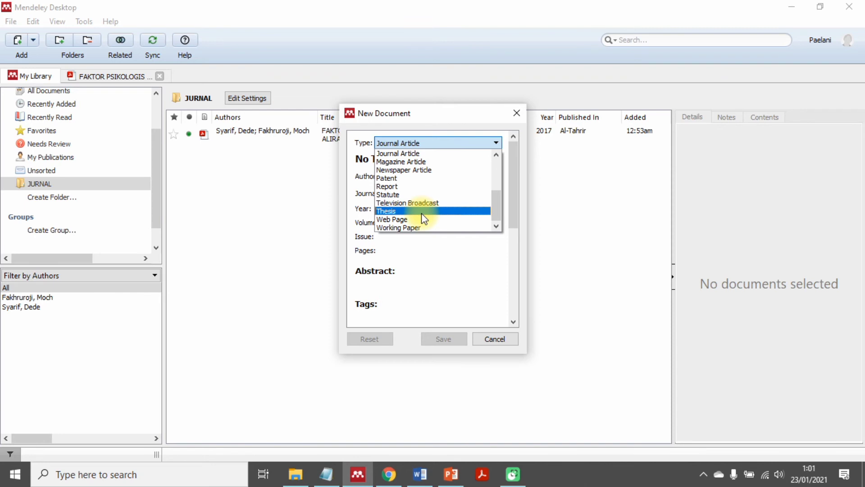
{"action": "scroll", "coordinate": [423, 218], "scroll_direction": "up", "scroll_amount": 4}
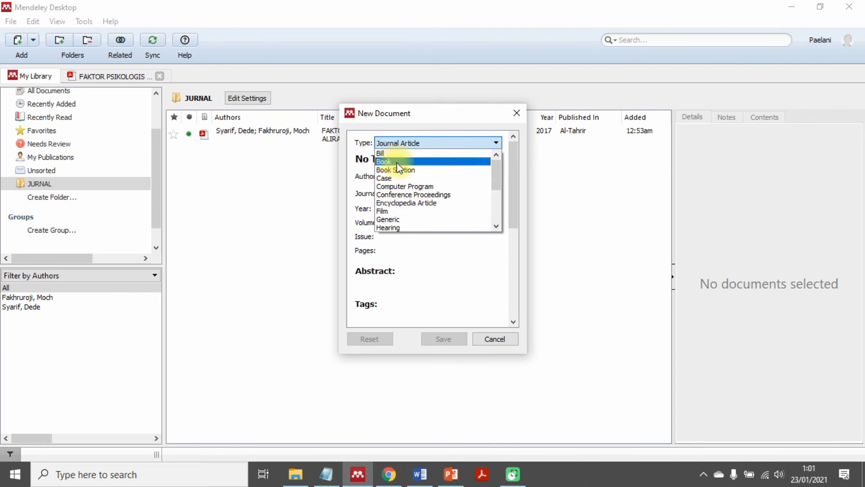
{"action": "scroll", "coordinate": [396, 162], "scroll_direction": "down", "scroll_amount": 2}
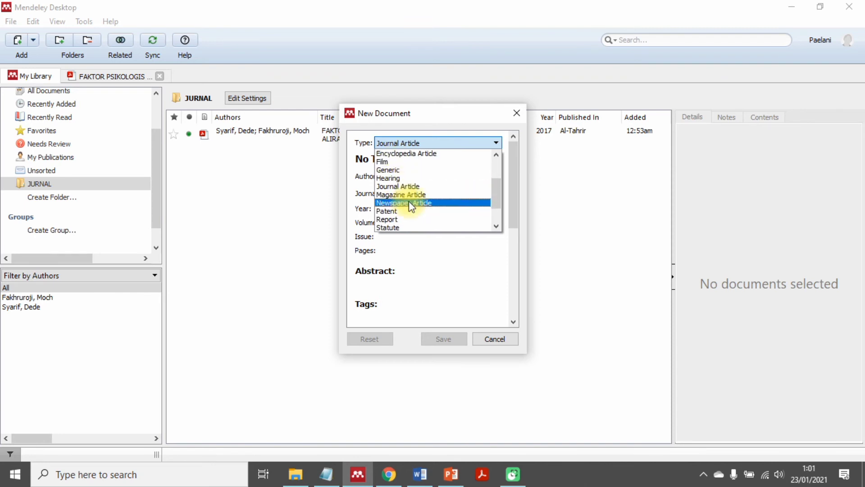
{"action": "left_click", "coordinate": [410, 202]}
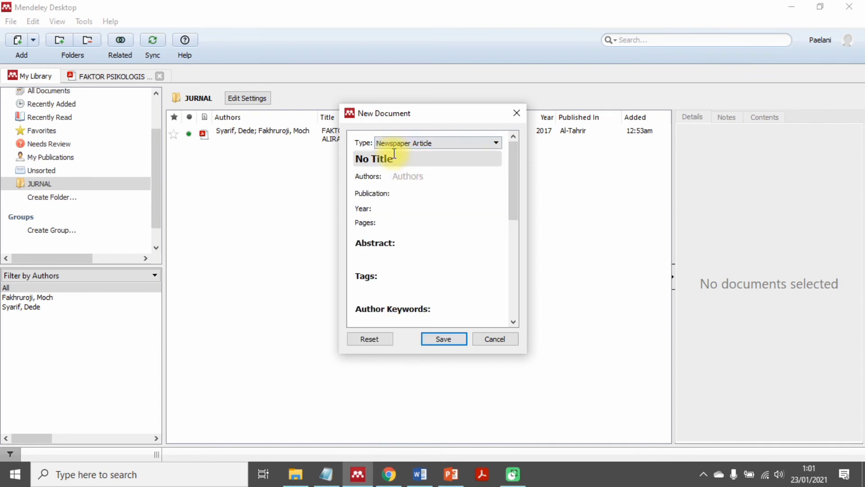
- Set the new entry's title to "Bertambah 13.632 Orang, Positif Covid-19 Tembus 965.283 Kasus", copied from the Notepad notes
{"action": "left_click", "coordinate": [402, 158]}
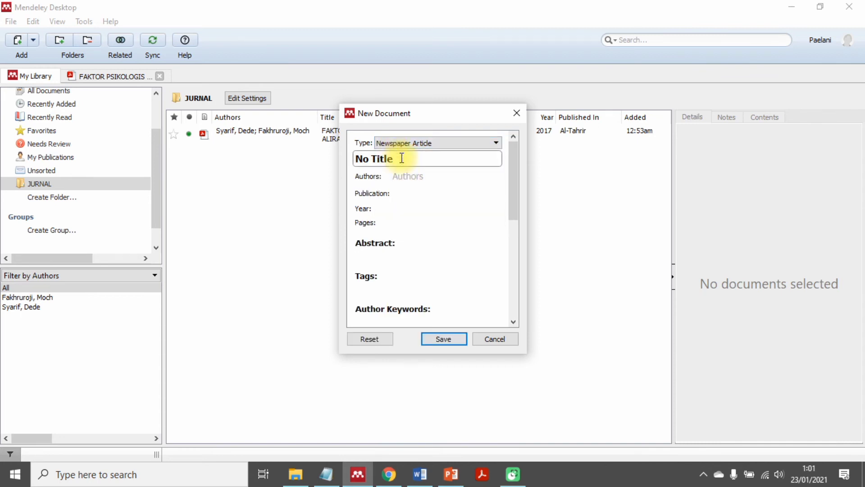
{"action": "key", "text": "alt+Tab"}
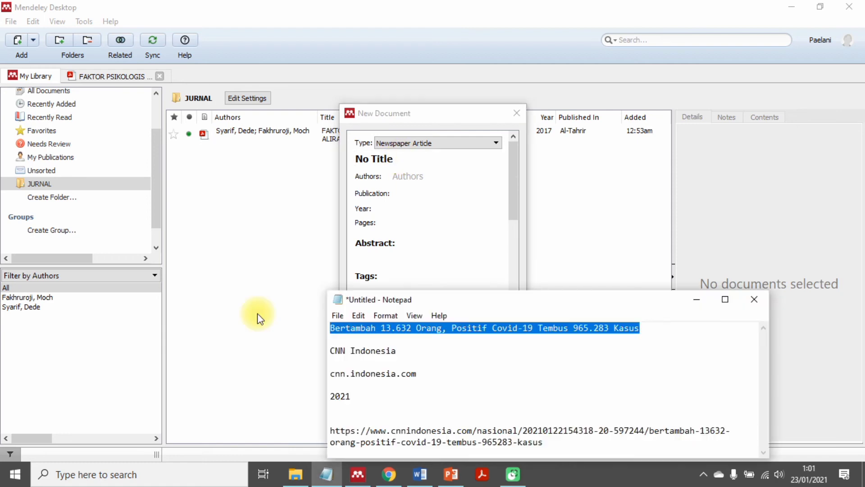
{"action": "left_click", "coordinate": [426, 159]}
{"action": "type", "text": "Bertambah 13.632 Orang, Positif Covid-19 Tembus 965.283 Kasus"}
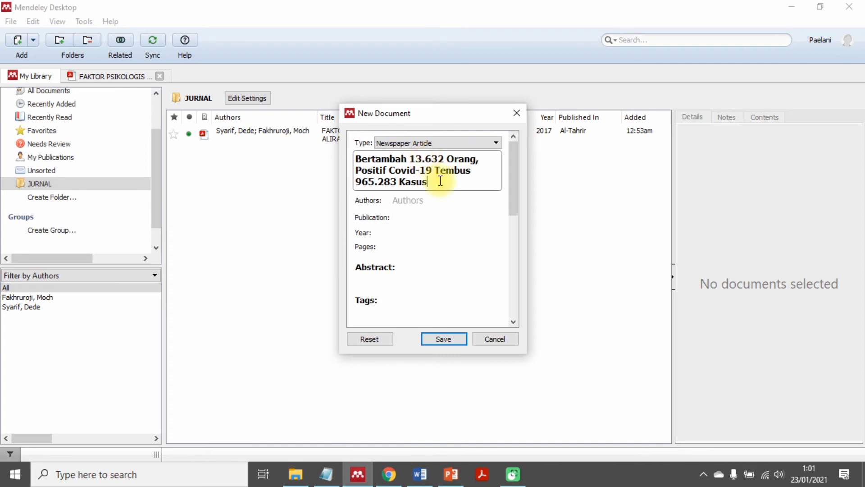
- Enter CNN Indonesia as the entry's author in last-name-first form, as "Indonesia, CNN"
{"action": "left_click", "coordinate": [425, 201]}
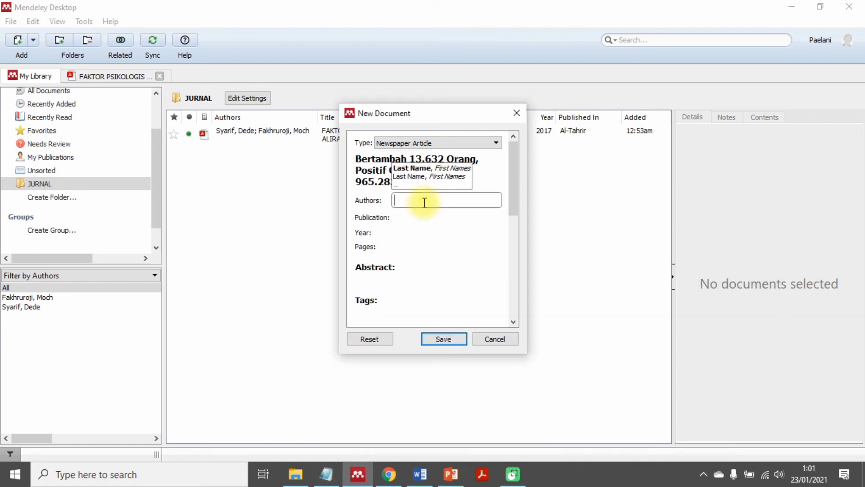
{"action": "type", "text": "CNN Indonesia"}
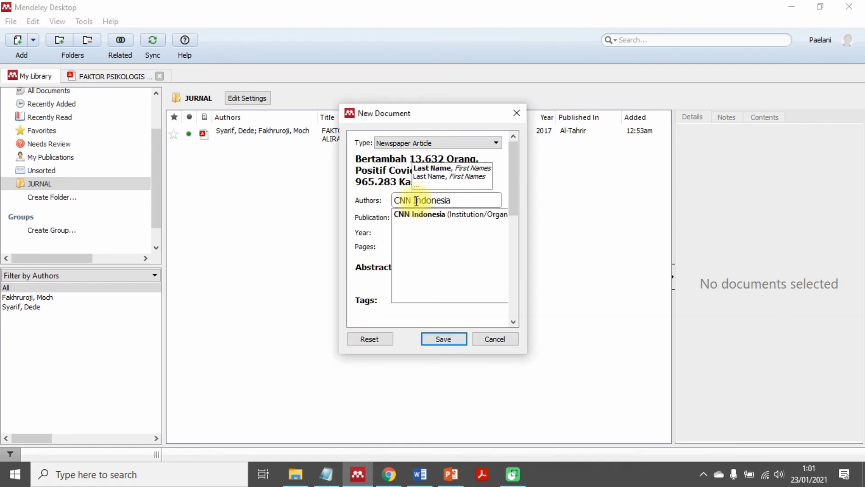
{"action": "left_click_drag", "start_coordinate": [415, 200], "coordinate": [371, 201]}
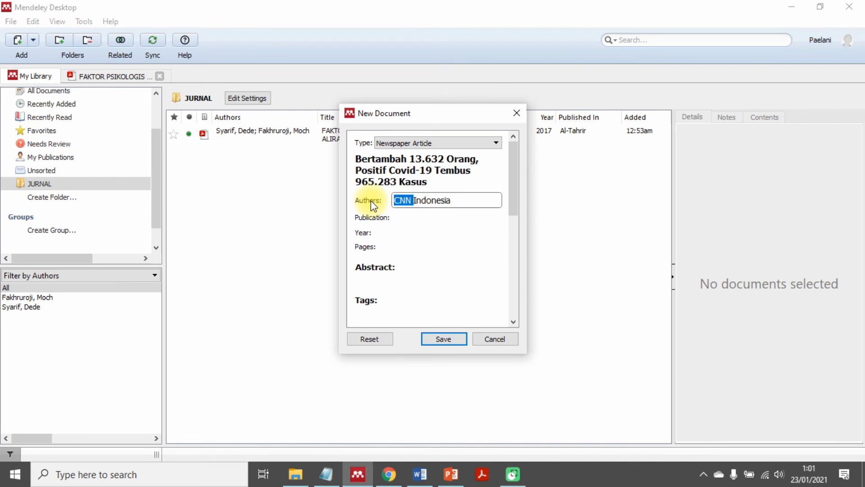
{"action": "key", "text": "BackSpace"}
{"action": "left_click", "coordinate": [440, 202]}
{"action": "type", "text": ", CNN"}
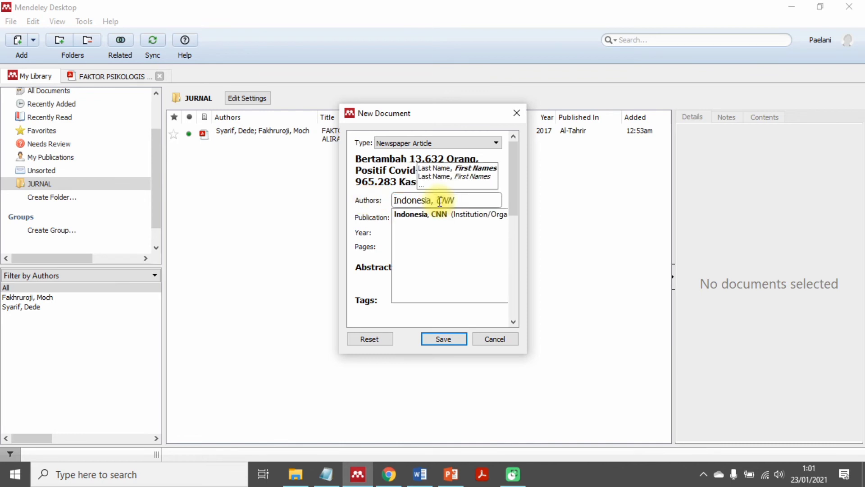
- Set the newspaper entry's publication to cnn.indonesia.com, copied from the Notepad notes
{"action": "left_click", "coordinate": [406, 216]}
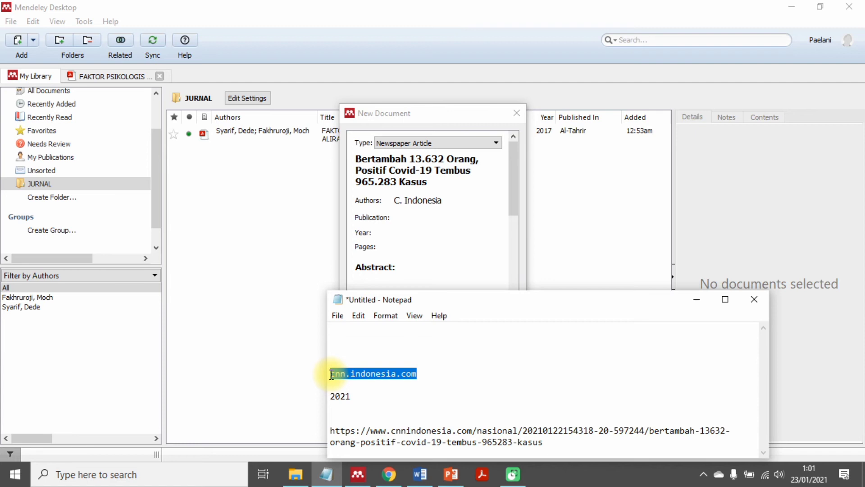
{"action": "key", "text": "ctrl+c"}
{"action": "left_click", "coordinate": [446, 217]}
{"action": "key", "text": "ctrl+v"}
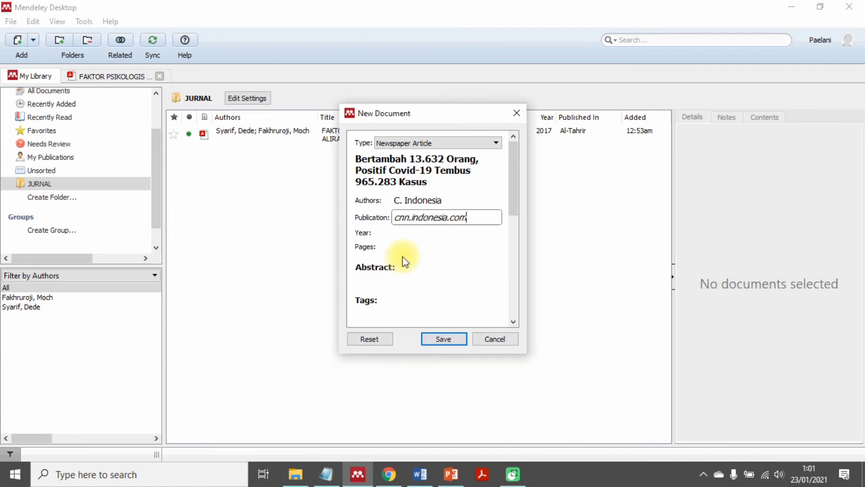
- Move the year 2021 from the Notepad notes into the newspaper entry's year
{"action": "key", "text": "alt+Tab"}
{"action": "double_click", "coordinate": [320, 397]}
{"action": "key", "text": "ctrl+x"}
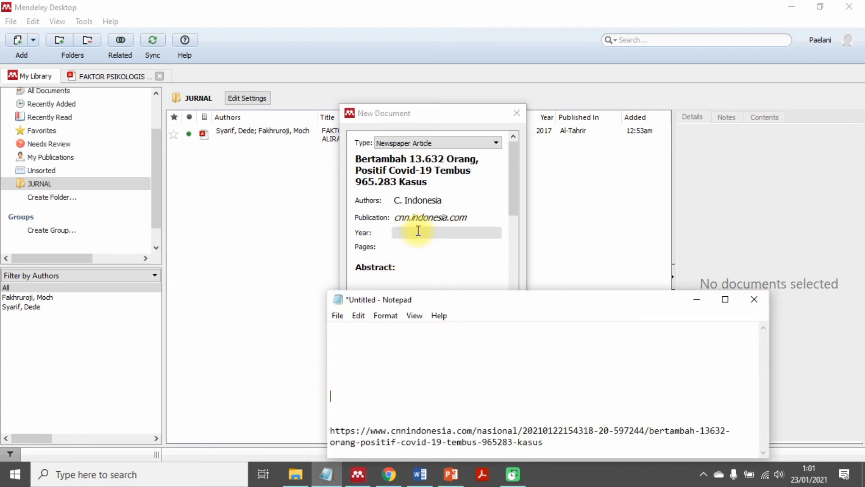
{"action": "left_click", "coordinate": [418, 231]}
{"action": "key", "text": "ctrl+v"}
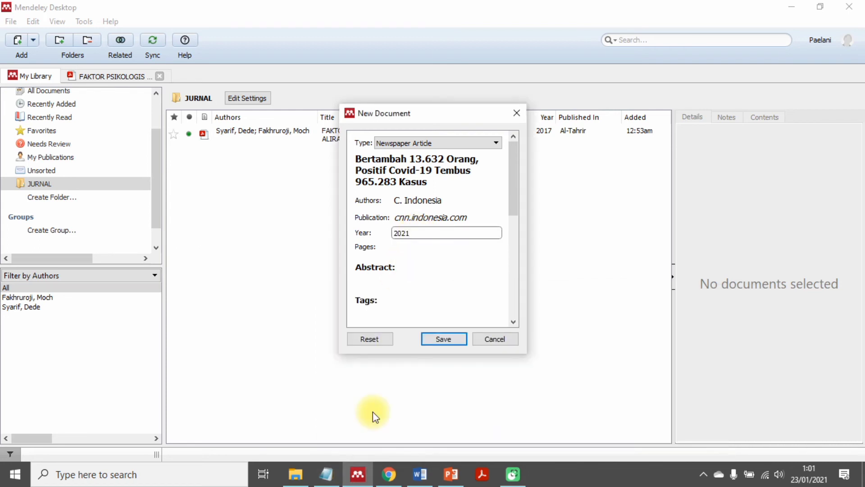
- Move the cnnindonesia.com article address from the Notepad notes into the entry's URL and save the new document
{"action": "key", "text": "alt+Tab"}
{"action": "left_click", "coordinate": [323, 430], "text": "shift"}
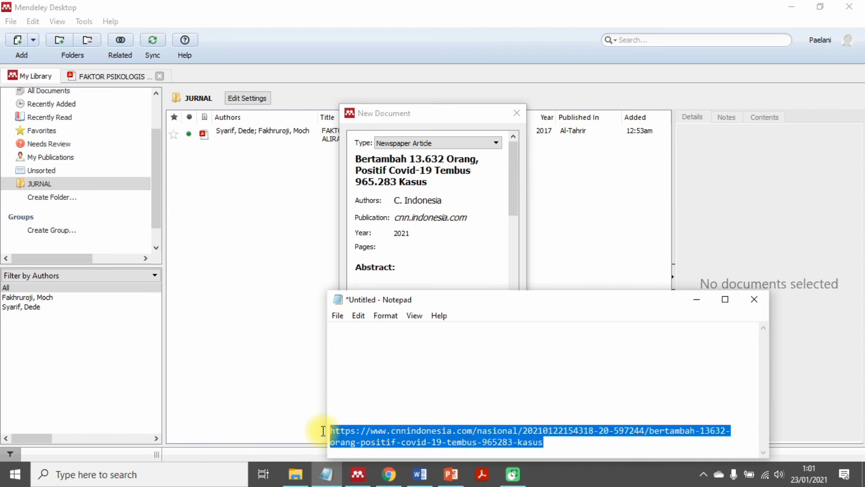
{"action": "key", "text": "ctrl+x"}
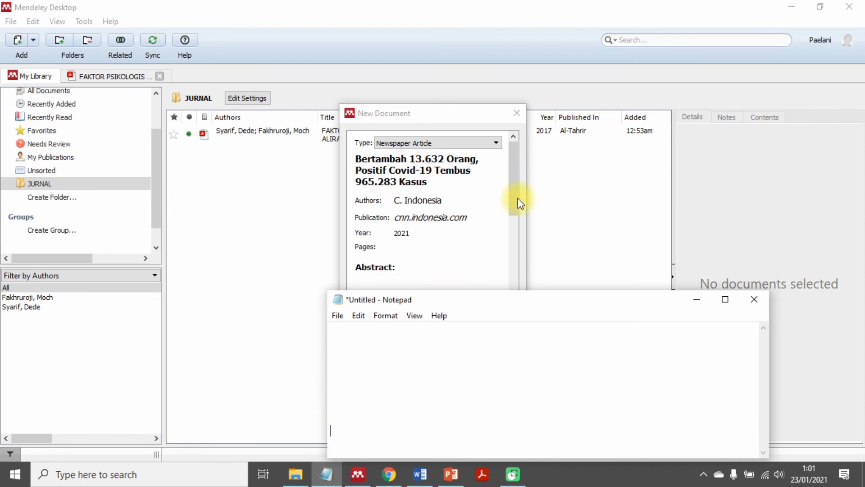
{"action": "left_click_drag", "start_coordinate": [518, 198], "coordinate": [513, 276]}
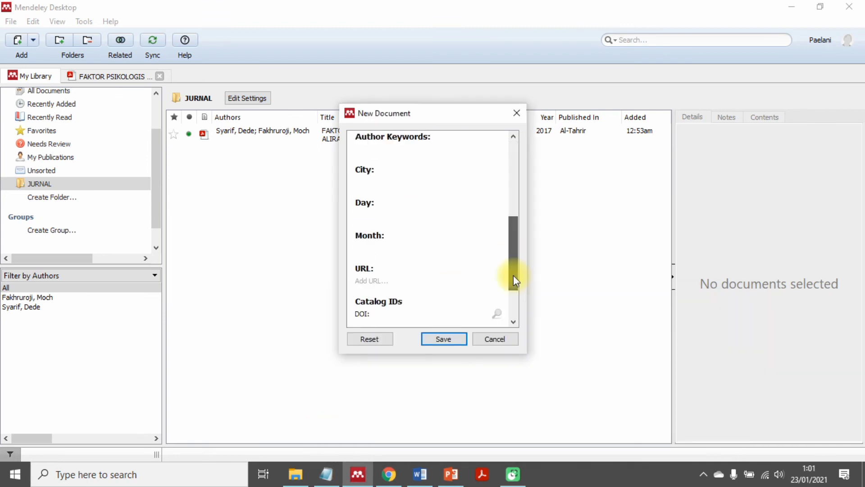
{"action": "left_click", "coordinate": [371, 281]}
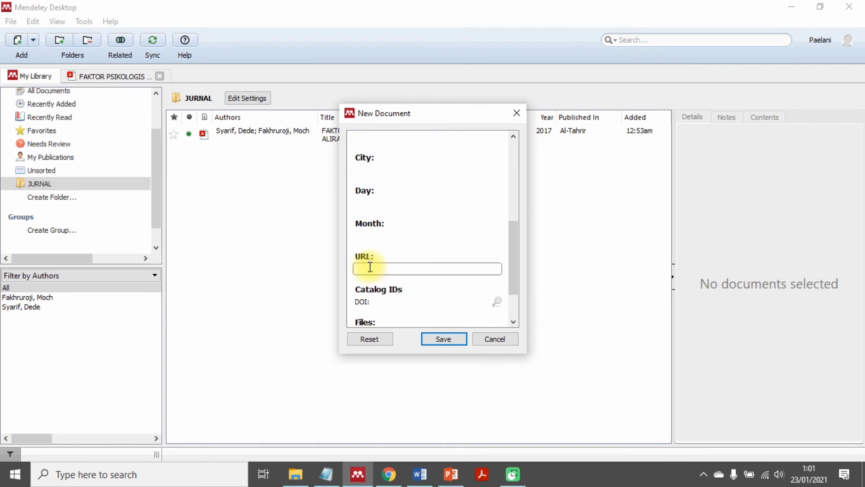
{"action": "key", "text": "ctrl+v"}
{"action": "scroll", "coordinate": [425, 250], "scroll_direction": "up", "scroll_amount": 10}
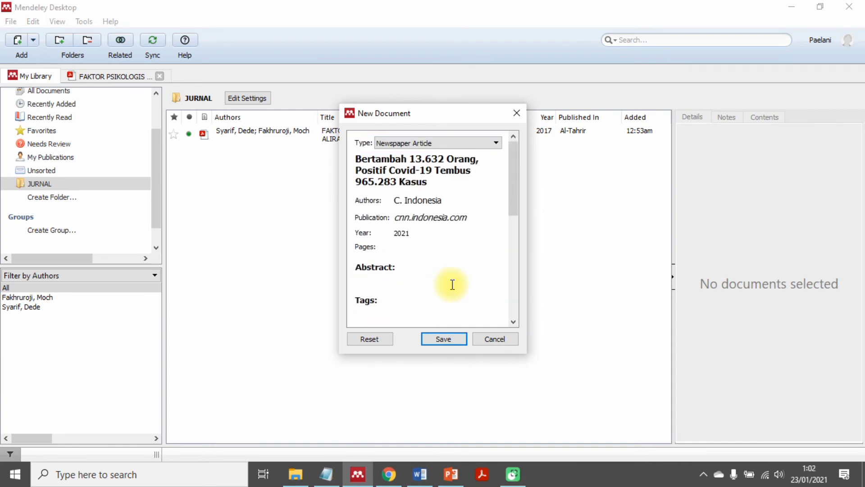
{"action": "left_click", "coordinate": [440, 341]}
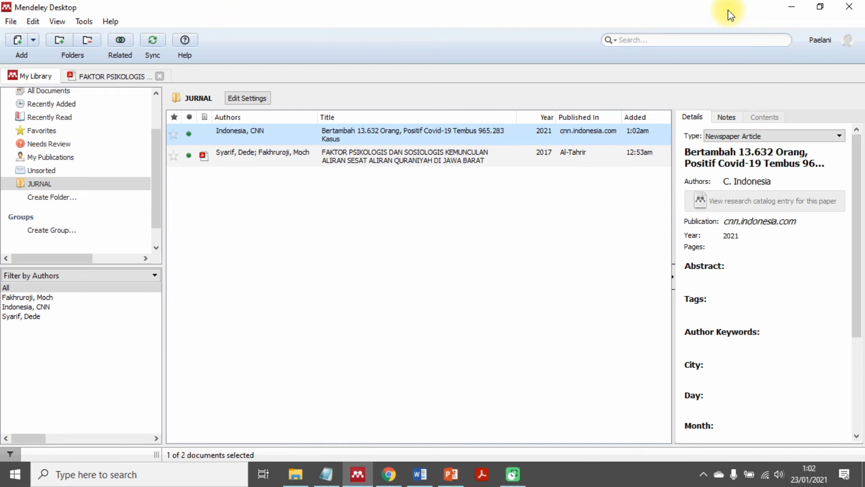
{"action": "left_click", "coordinate": [327, 243]}
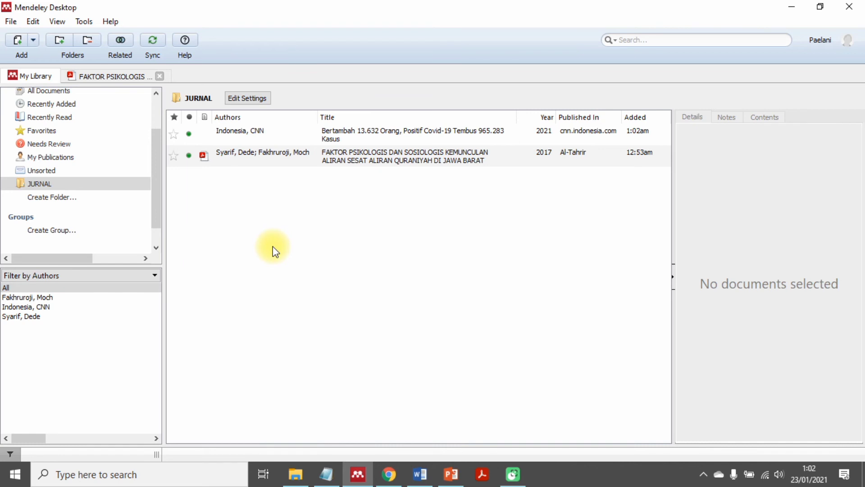
{"action": "left_click", "coordinate": [640, 156]}
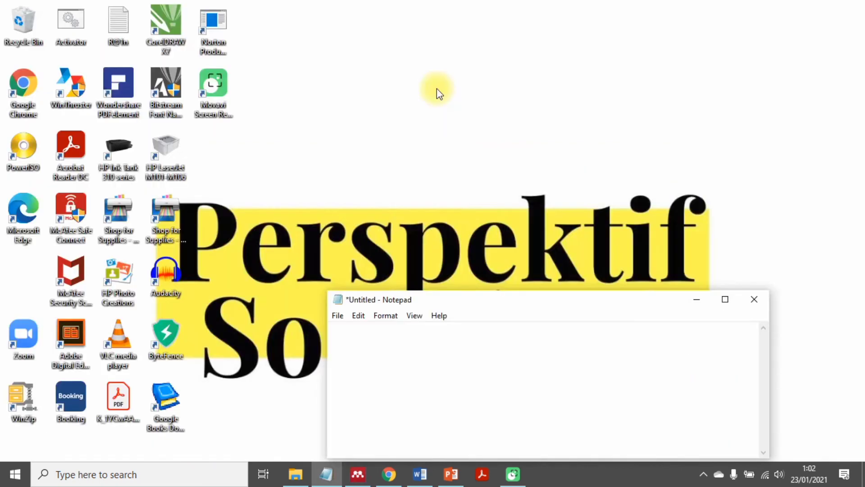
{"action": "right_click", "coordinate": [437, 89]}
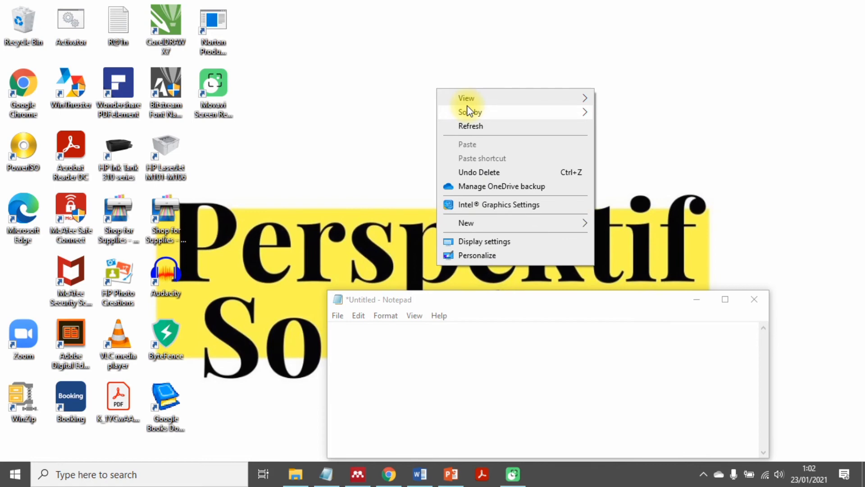
{"action": "left_click", "coordinate": [476, 129]}
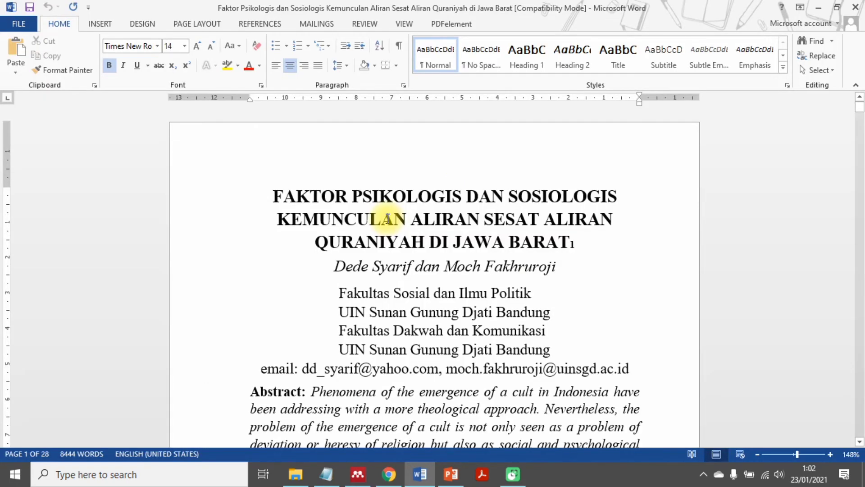
- In the Word article on Aliran Quraniyah, examine how sources are cited in the footnotes on page 3
{"action": "left_click", "coordinate": [393, 230], "text": "shift"}
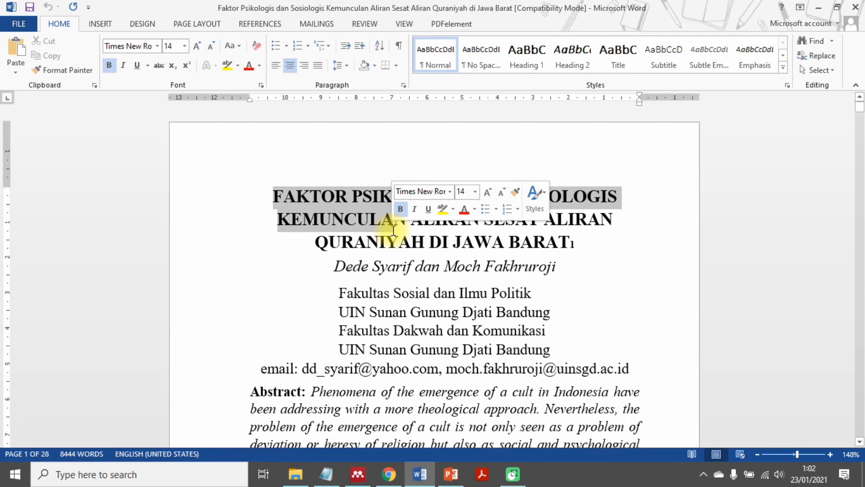
{"action": "scroll", "coordinate": [394, 238], "scroll_direction": "down", "scroll_amount": 15}
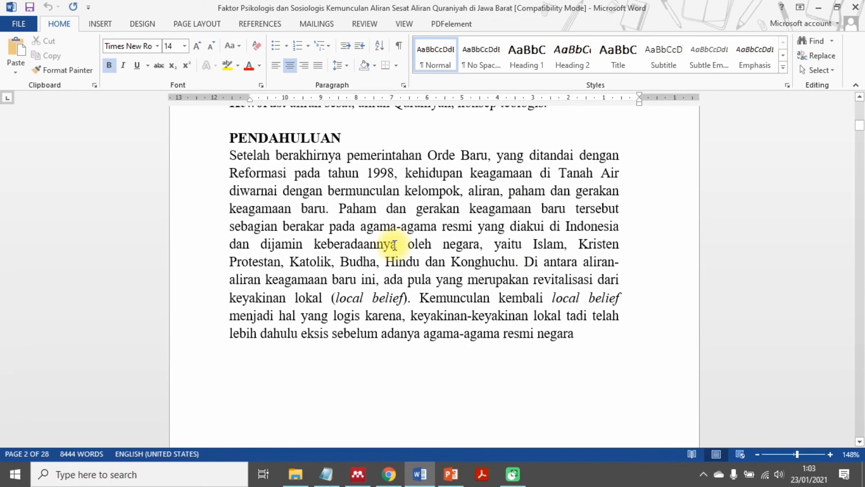
{"action": "scroll", "coordinate": [359, 141], "scroll_direction": "down", "scroll_amount": 5}
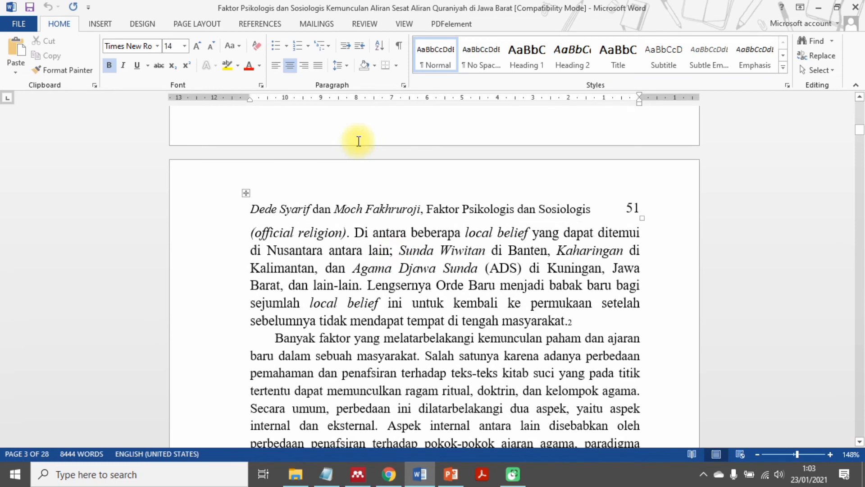
{"action": "scroll", "coordinate": [395, 332], "scroll_direction": "down", "scroll_amount": 5}
{"action": "left_click", "coordinate": [389, 330]}
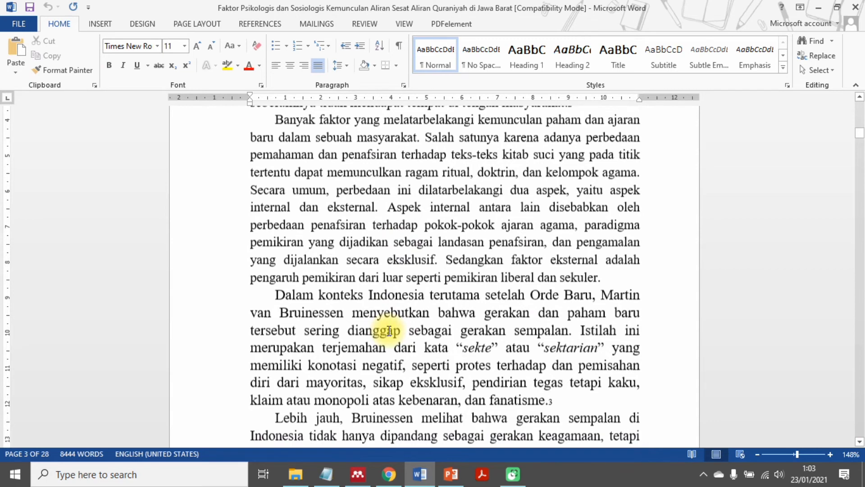
{"action": "scroll", "coordinate": [390, 331], "scroll_direction": "down", "scroll_amount": 6}
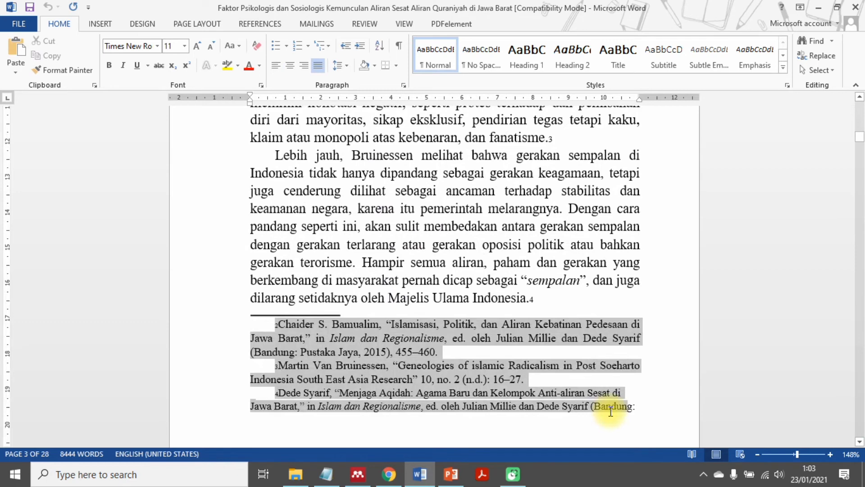
{"action": "left_click", "coordinate": [359, 367]}
{"action": "scroll", "coordinate": [358, 367], "scroll_direction": "up", "scroll_amount": 2}
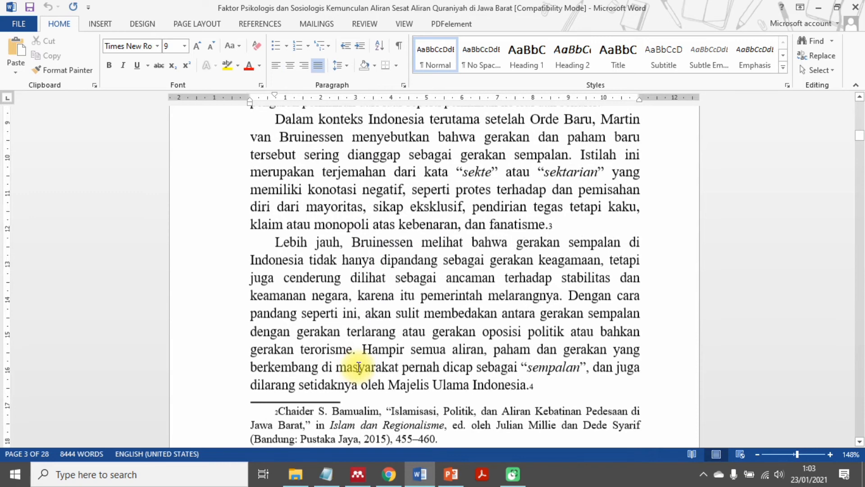
{"action": "scroll", "coordinate": [346, 351], "scroll_direction": "down", "scroll_amount": 2}
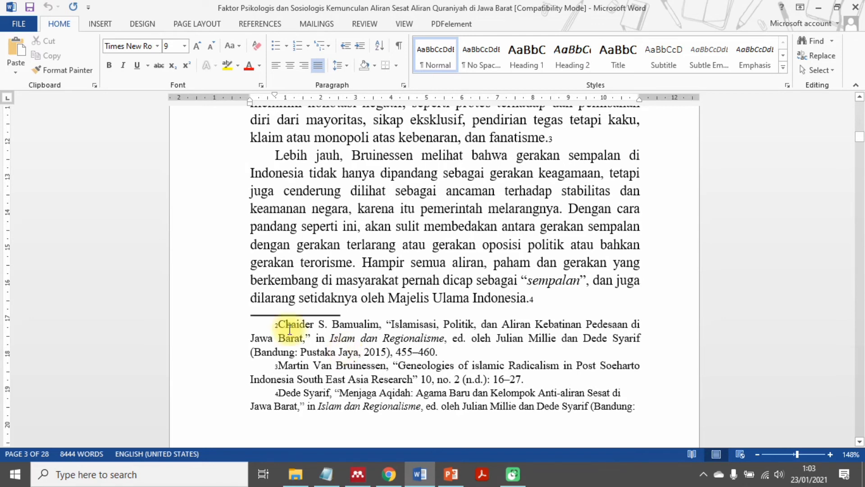
{"action": "left_click_drag", "start_coordinate": [290, 328], "coordinate": [342, 346]}
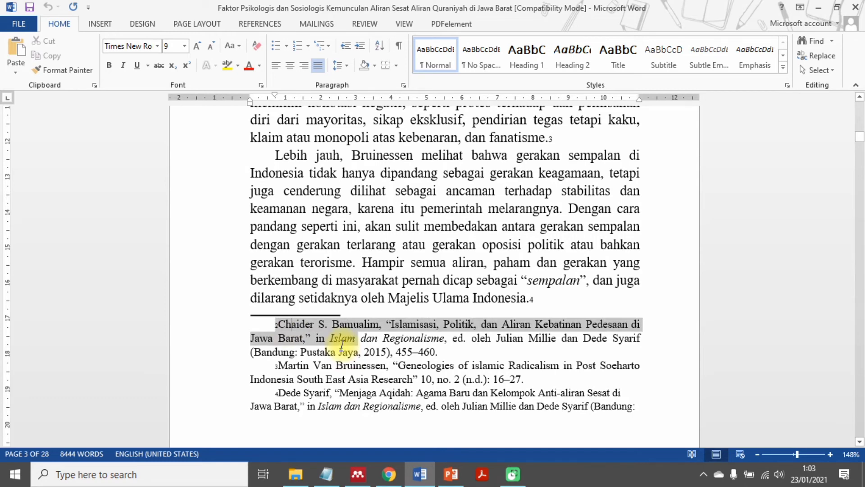
{"action": "left_click", "coordinate": [342, 346]}
{"action": "scroll", "coordinate": [363, 281], "scroll_direction": "down", "scroll_amount": 2}
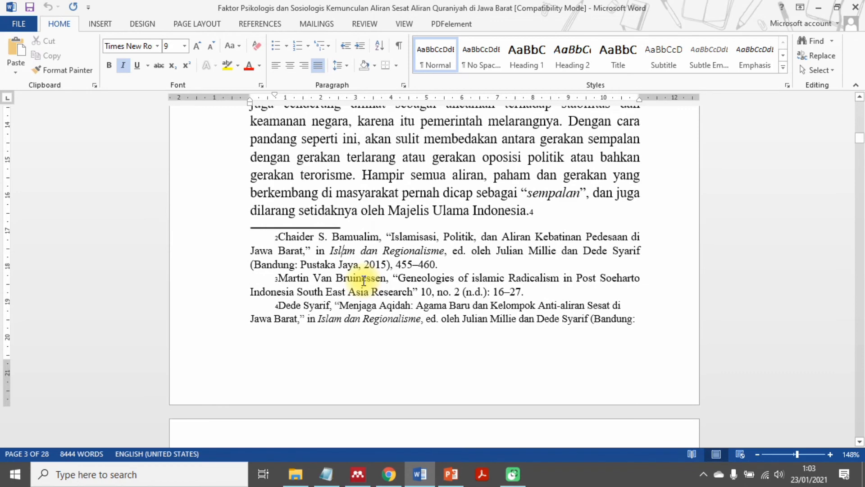
{"action": "scroll", "coordinate": [363, 282], "scroll_direction": "up", "scroll_amount": 2}
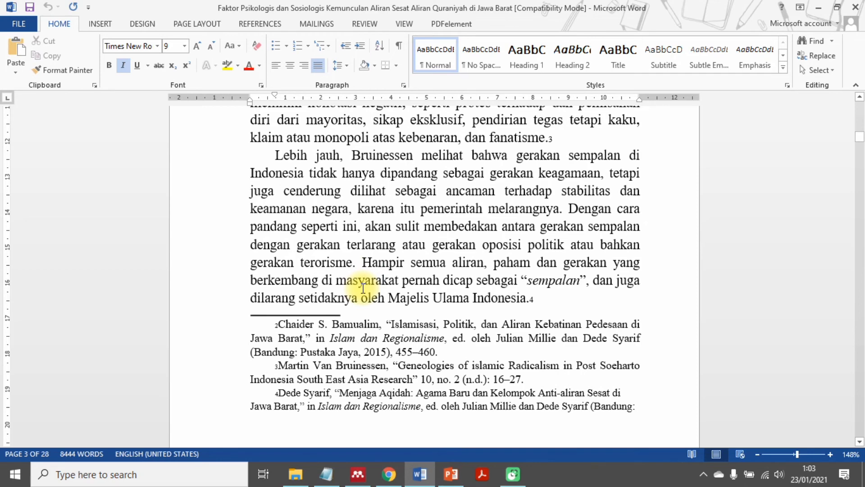
{"action": "scroll", "coordinate": [225, 332], "scroll_direction": "down", "scroll_amount": 1}
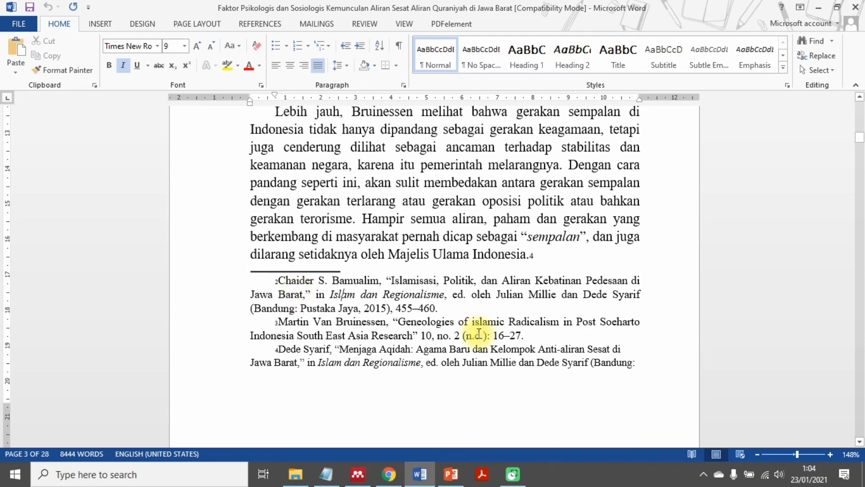
- Copy the full citation of footnote 3, "Geneologies of islamic Radicalism in Post Soeharto Indonesia South East Asia Research", without its footnote number
{"action": "left_click_drag", "start_coordinate": [275, 321], "coordinate": [378, 325]}
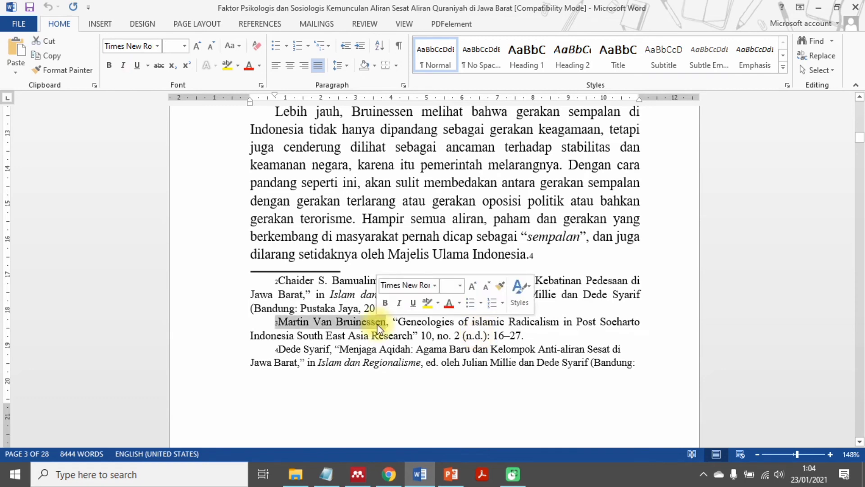
{"action": "left_click", "coordinate": [377, 323]}
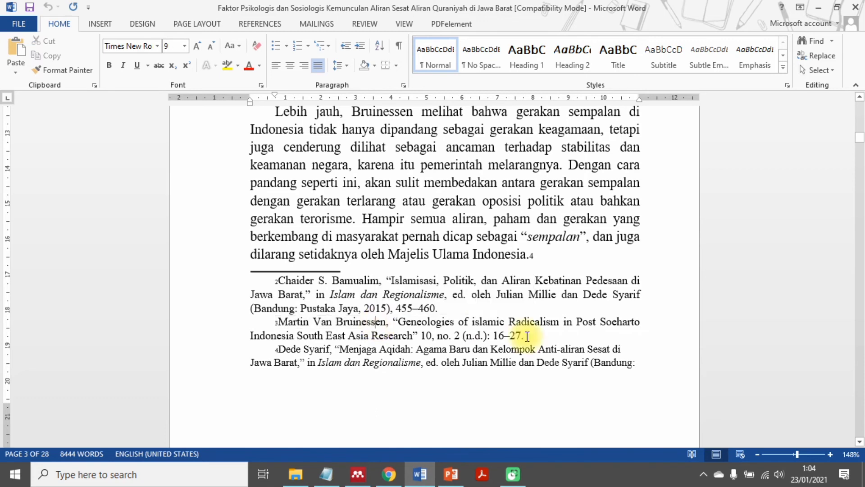
{"action": "left_click_drag", "start_coordinate": [527, 337], "coordinate": [300, 320]}
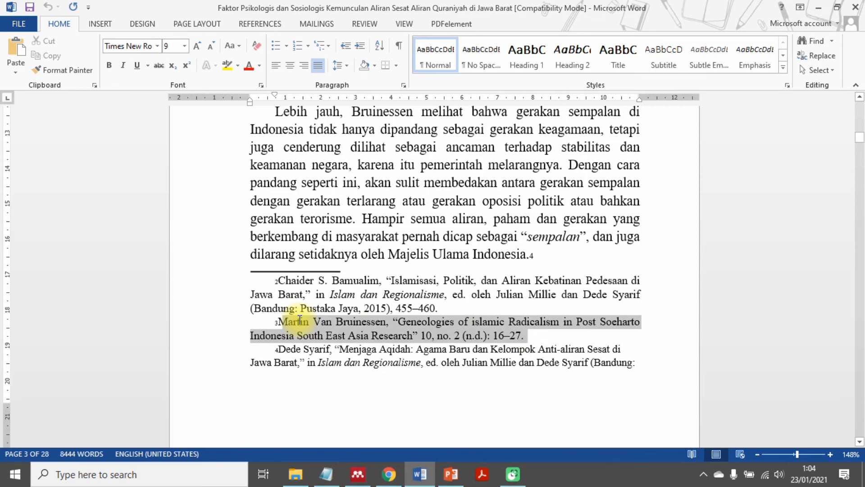
{"action": "left_click_drag", "start_coordinate": [300, 320], "coordinate": [300, 320]}
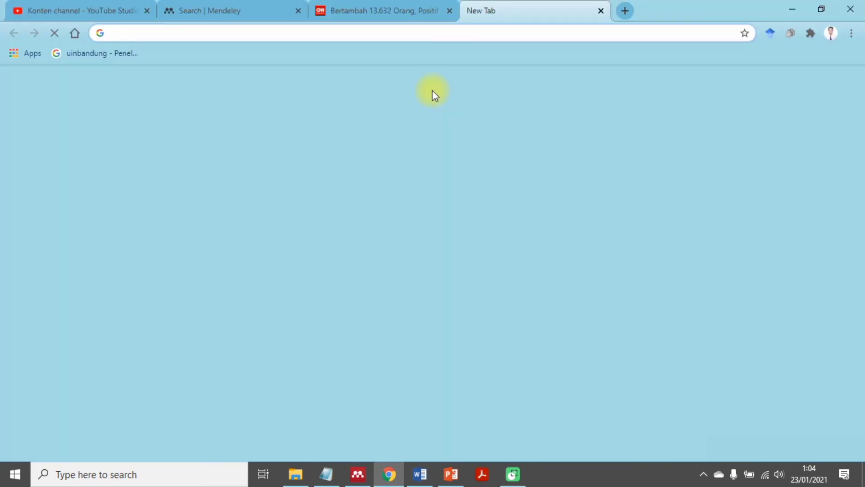
- Switch to Chrome, open Google Scholar in a new tab, and search for the copied footnote 3 citation
{"action": "type", "text": "goo"}
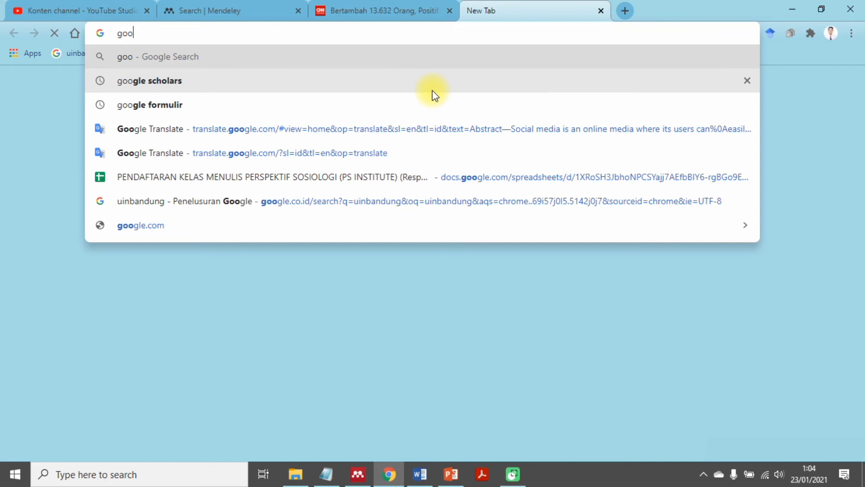
{"action": "left_click", "coordinate": [431, 90]}
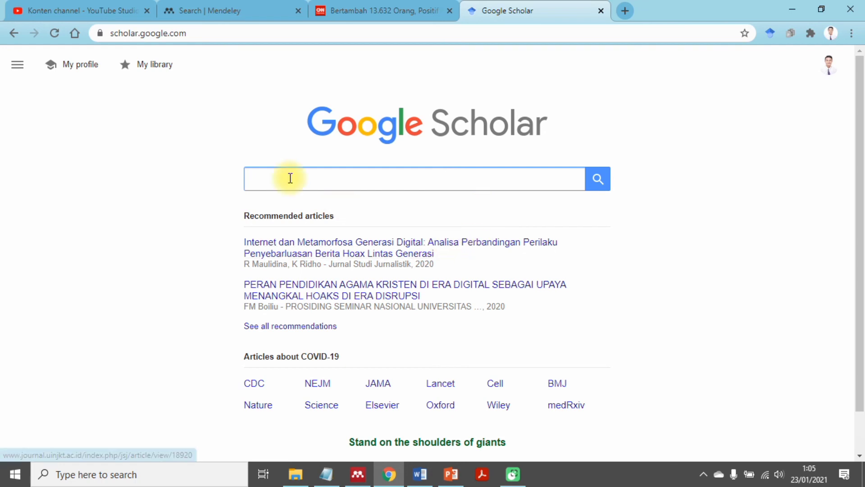
{"action": "left_click", "coordinate": [263, 186]}
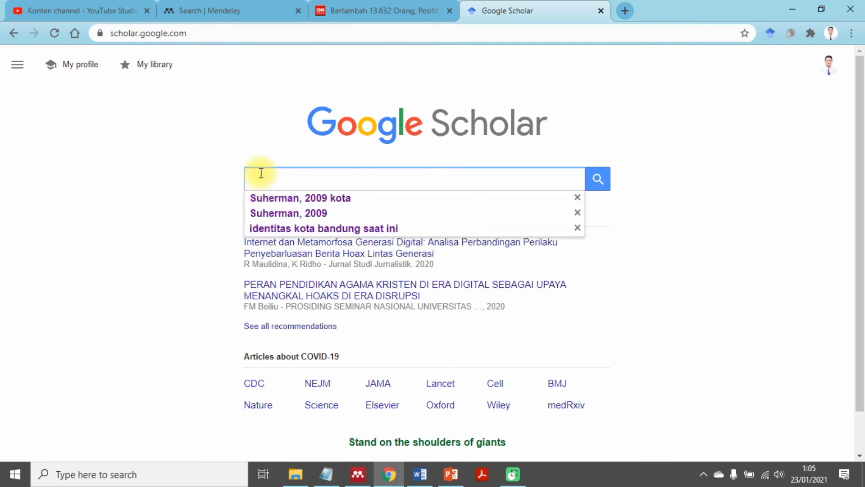
{"action": "key", "text": "ctrl+v"}
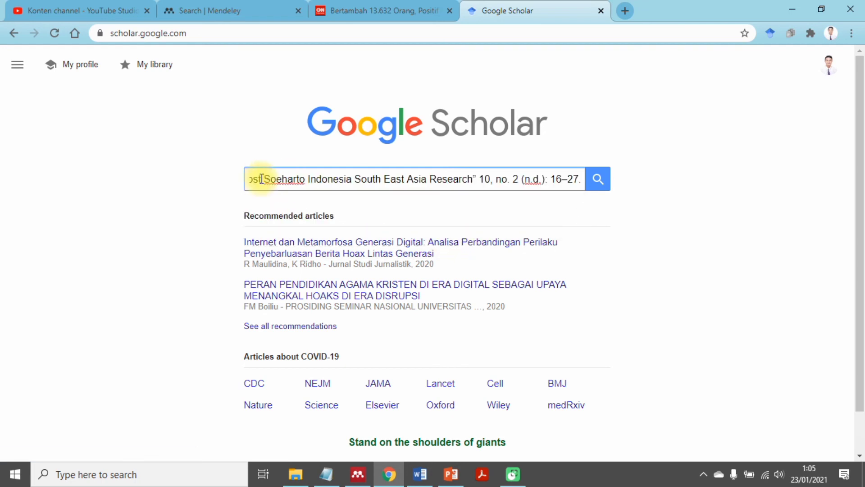
{"action": "left_click_drag", "start_coordinate": [266, 181], "coordinate": [621, 191]}
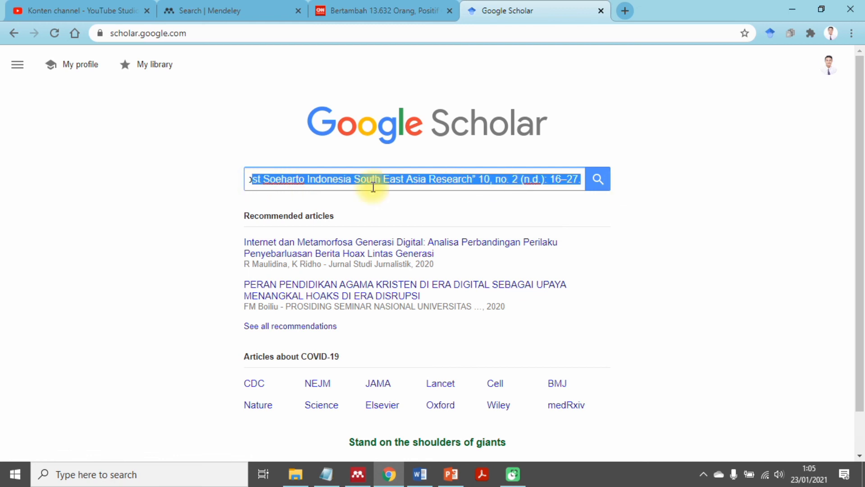
{"action": "left_click", "coordinate": [311, 180]}
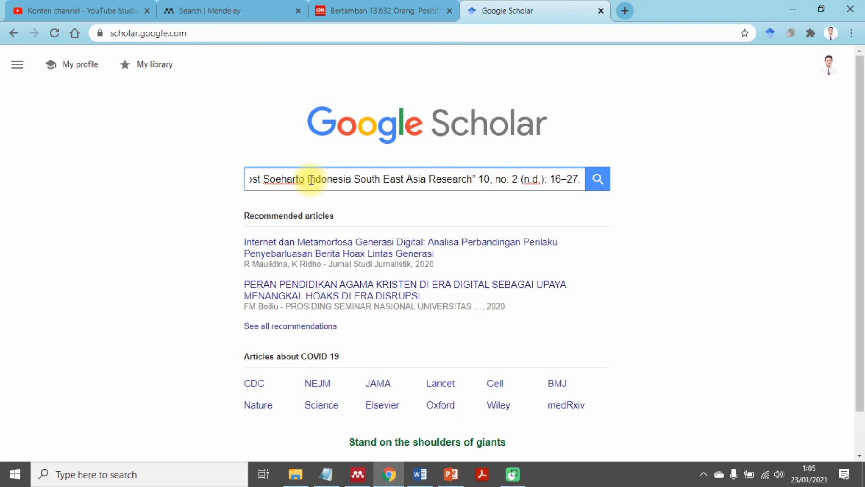
{"action": "key", "text": "Home"}
{"action": "left_click", "coordinate": [360, 179]}
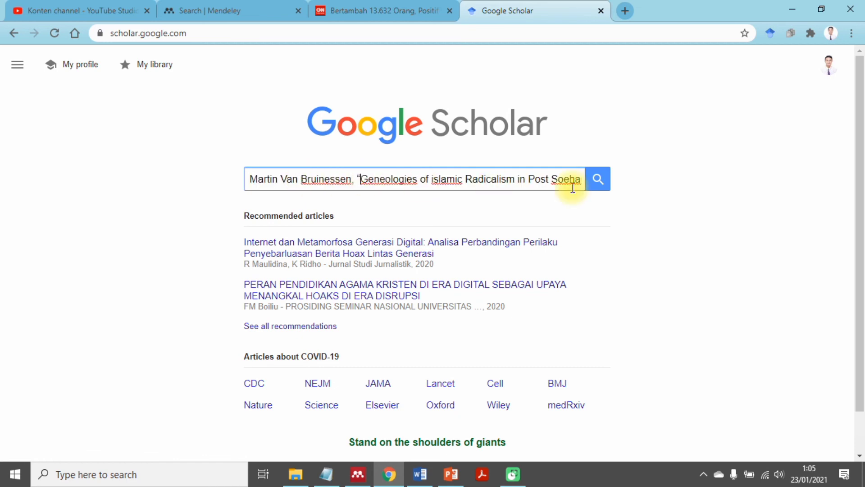
{"action": "left_click", "coordinate": [595, 177]}
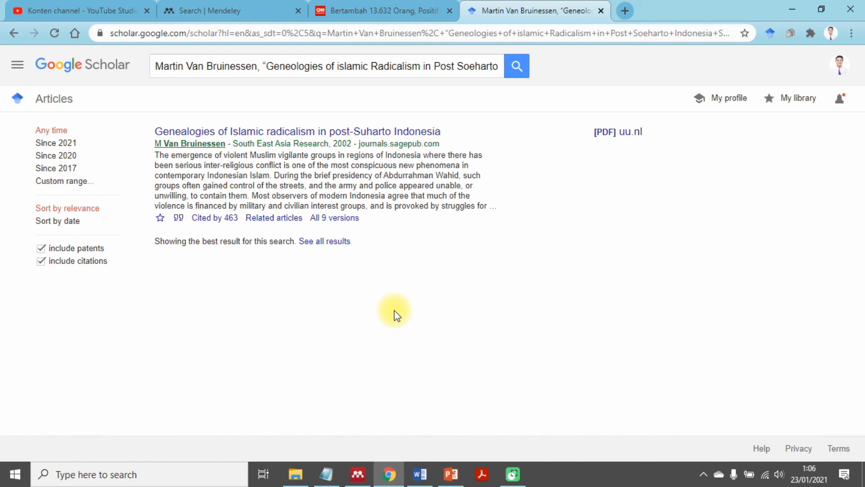
- Open the "Genealogies of Islamic radicalism in post-Suharto Indonesia" result in a new tab and examine its article page
{"action": "right_click", "coordinate": [295, 141]}
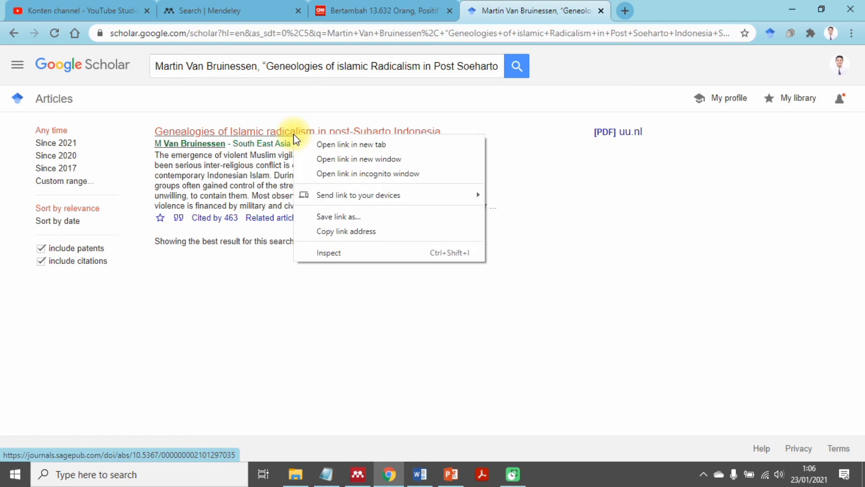
{"action": "left_click", "coordinate": [336, 145]}
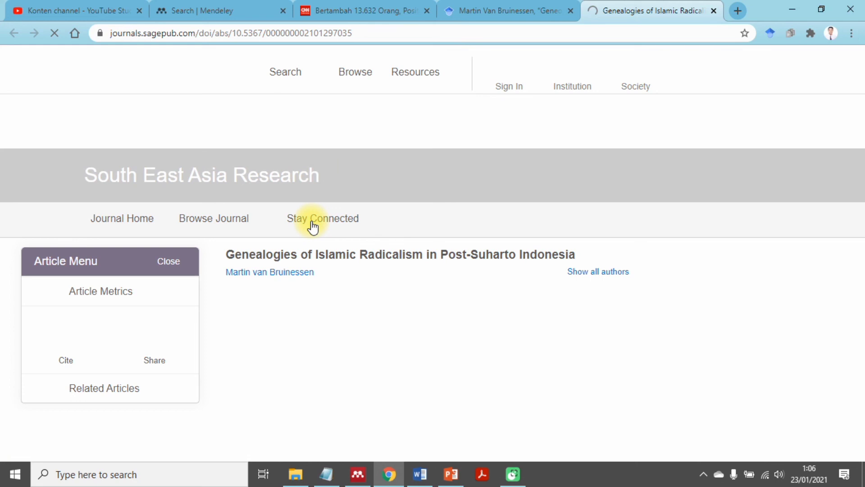
{"action": "scroll", "coordinate": [393, 335], "scroll_direction": "down", "scroll_amount": 2}
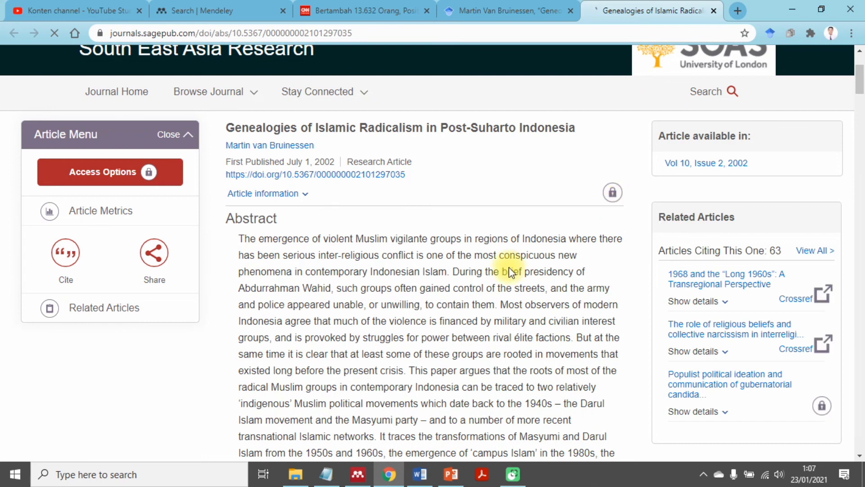
{"action": "scroll", "coordinate": [509, 267], "scroll_direction": "up", "scroll_amount": 2}
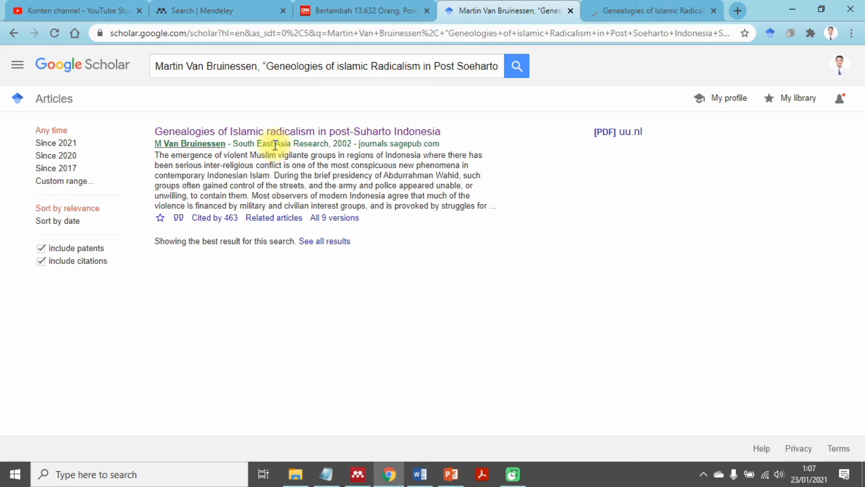
- From the Google Scholar result's citation options, download the article's reference in RefMan format
{"action": "left_click", "coordinate": [180, 221]}
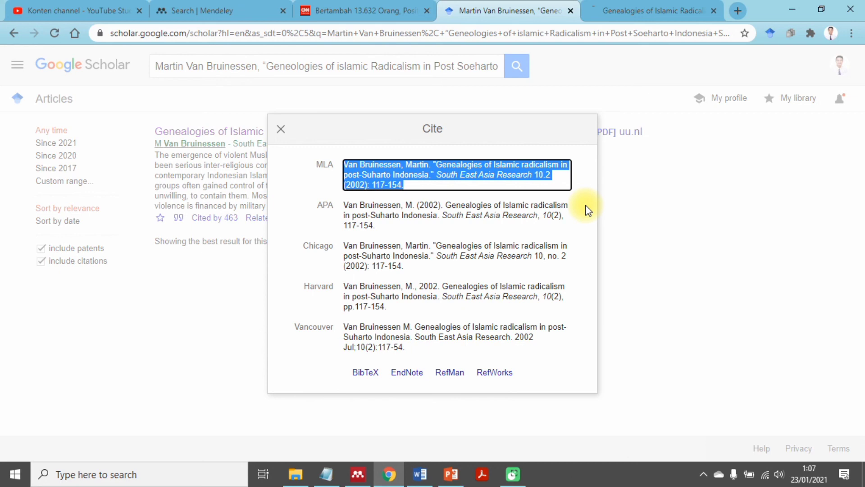
{"action": "left_click", "coordinate": [317, 214]}
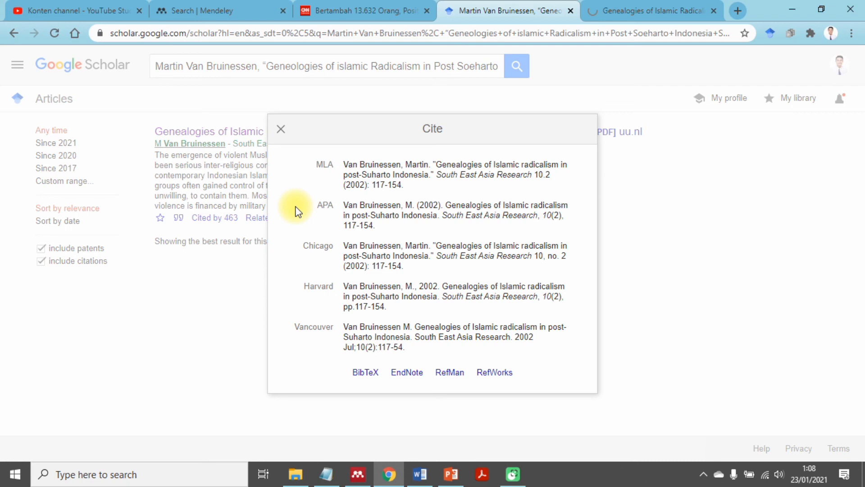
{"action": "left_click", "coordinate": [450, 373]}
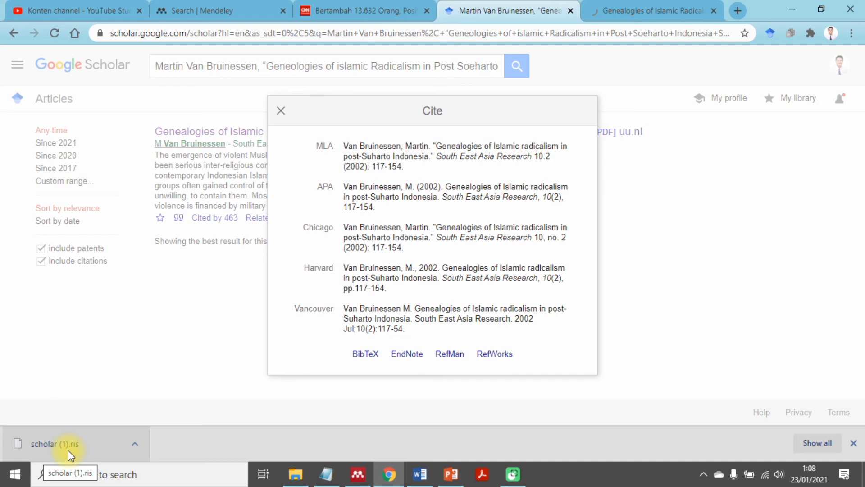
- Switch to Mendeley Desktop and import scholar (1).ris from Downloads into the JURNAL folder
{"action": "left_click", "coordinate": [69, 450]}
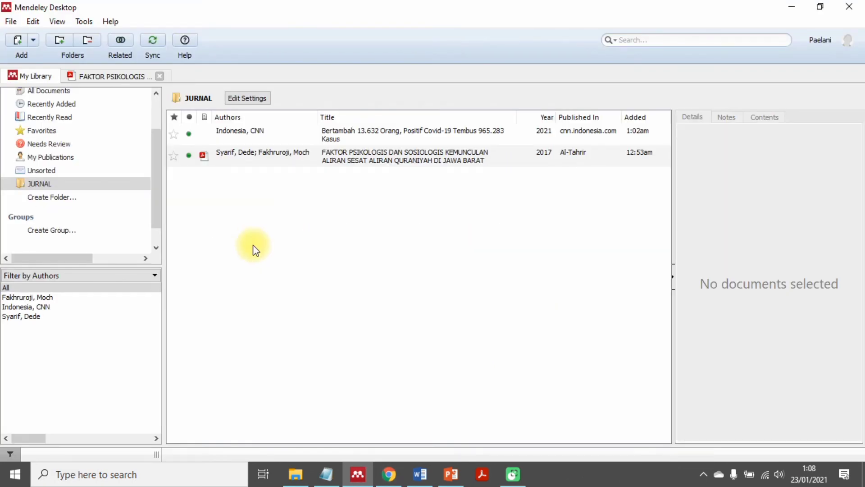
{"action": "left_click", "coordinate": [34, 40]}
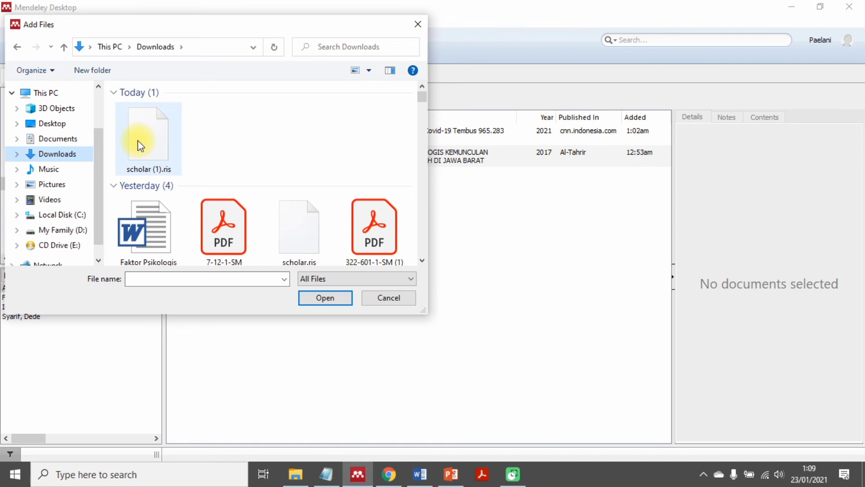
{"action": "double_click", "coordinate": [140, 145]}
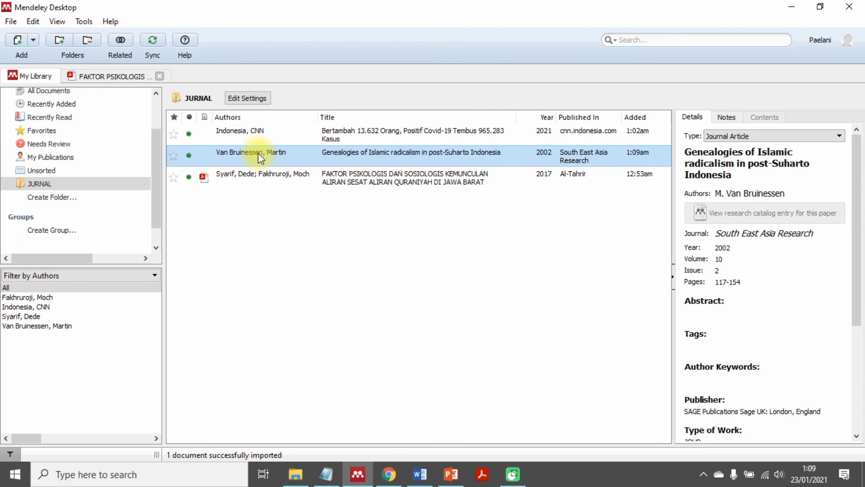
- Check the author, journal, publisher and other details of the imported "Genealogies of Islamic radicalism in post-Suharto Indonesia" entry
{"action": "left_click", "coordinate": [699, 195]}
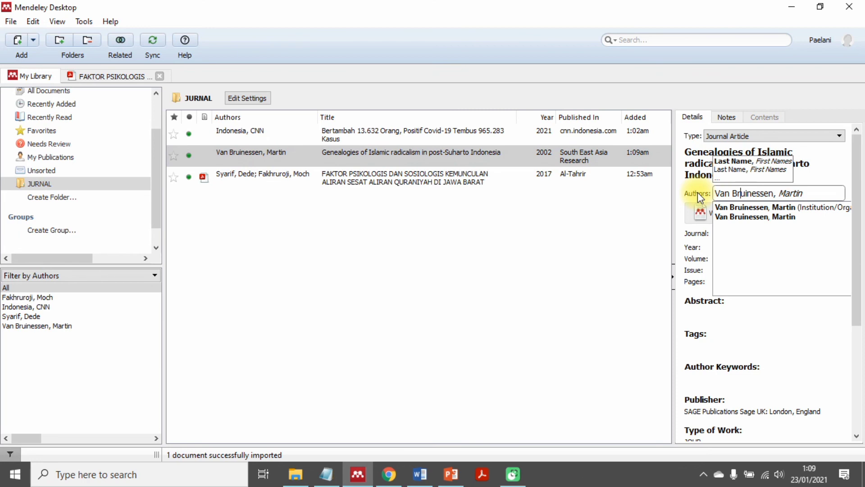
{"action": "scroll", "coordinate": [753, 340], "scroll_direction": "down", "scroll_amount": 1}
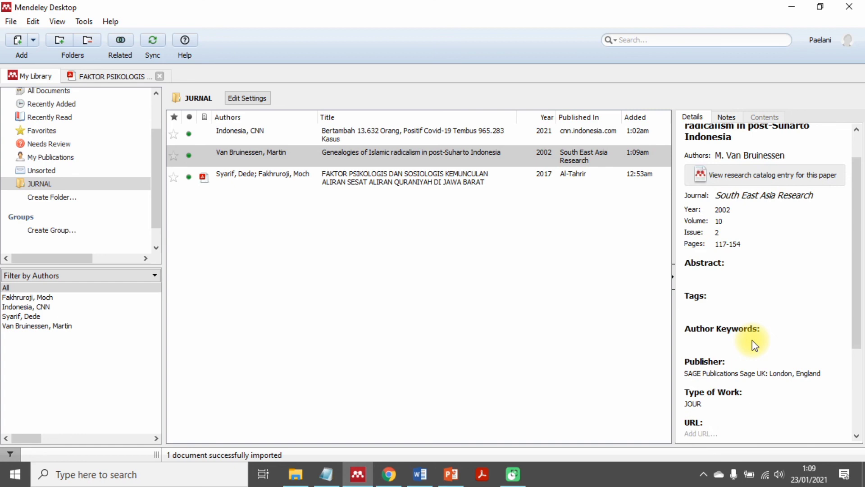
{"action": "left_click", "coordinate": [464, 163]}
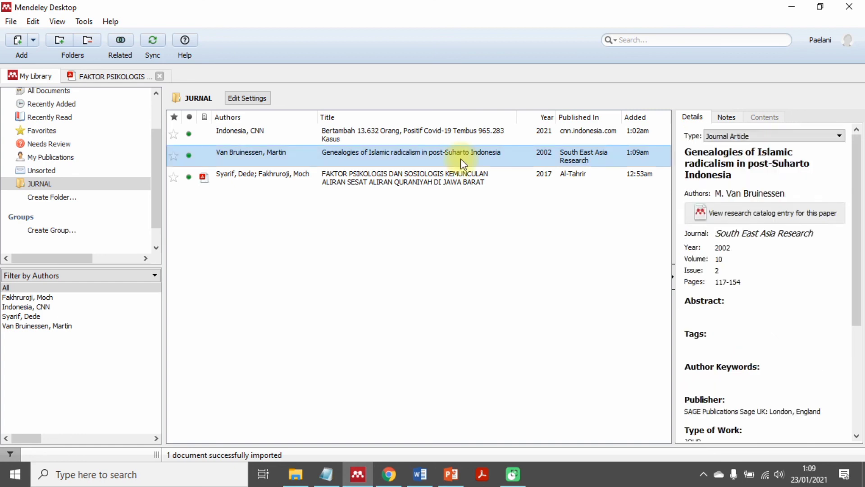